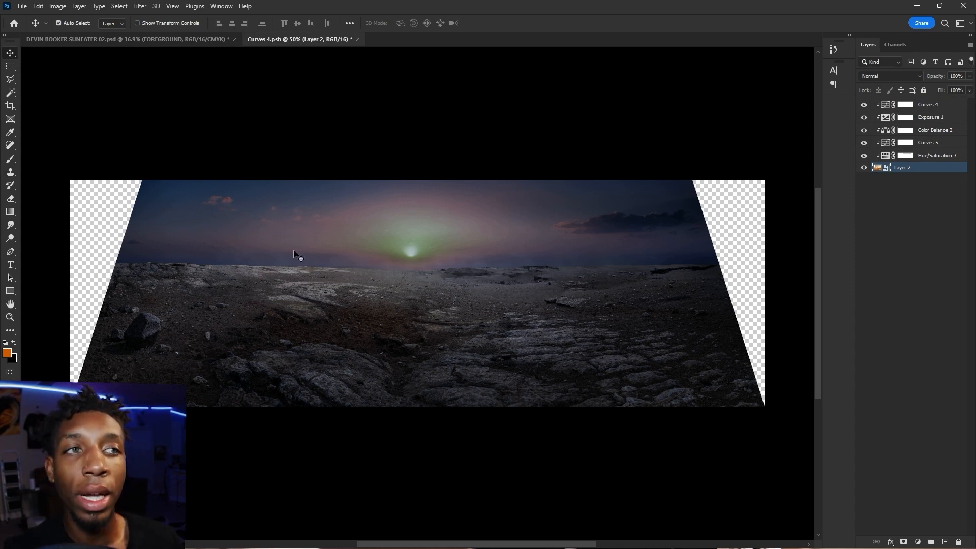
# Undo the removal of Layer 2's mask and close the Curves 4 smart object.
pyautogui.hotkey('ctrl', 'z')
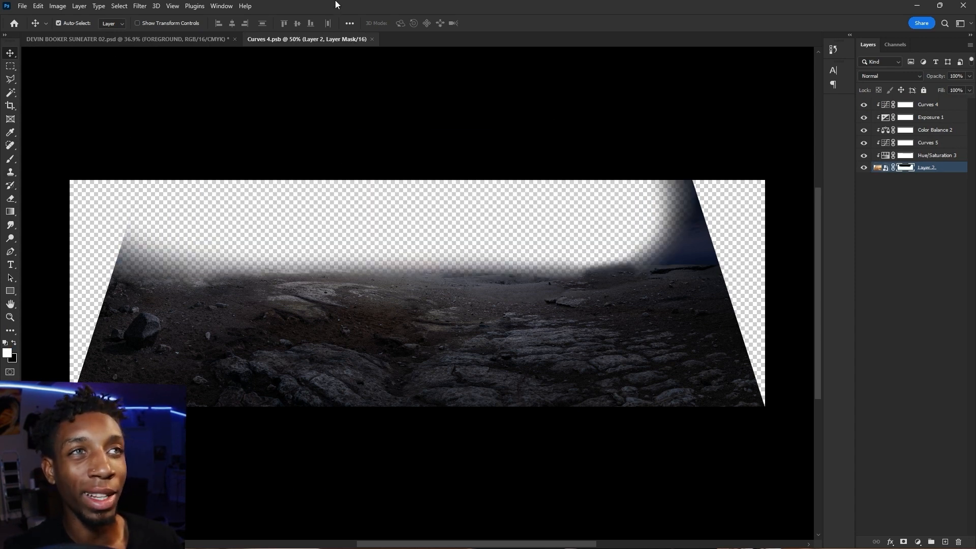
pyautogui.click(372, 39)
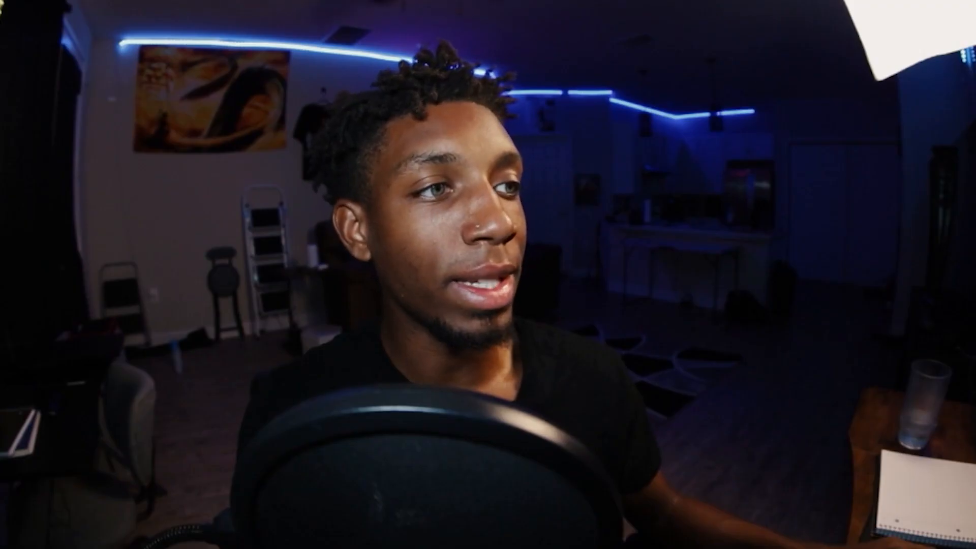
# Show the ARCH layer and inspect its smart object contents down to the original arch image, closing them when done.
pyautogui.click(864, 476)
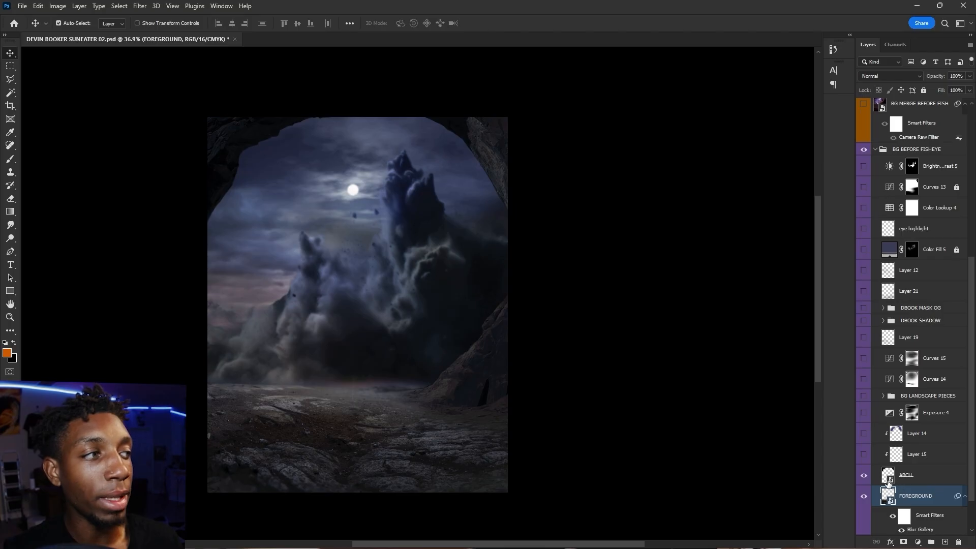
pyautogui.click(890, 482)
pyautogui.doubleClick(890, 478)
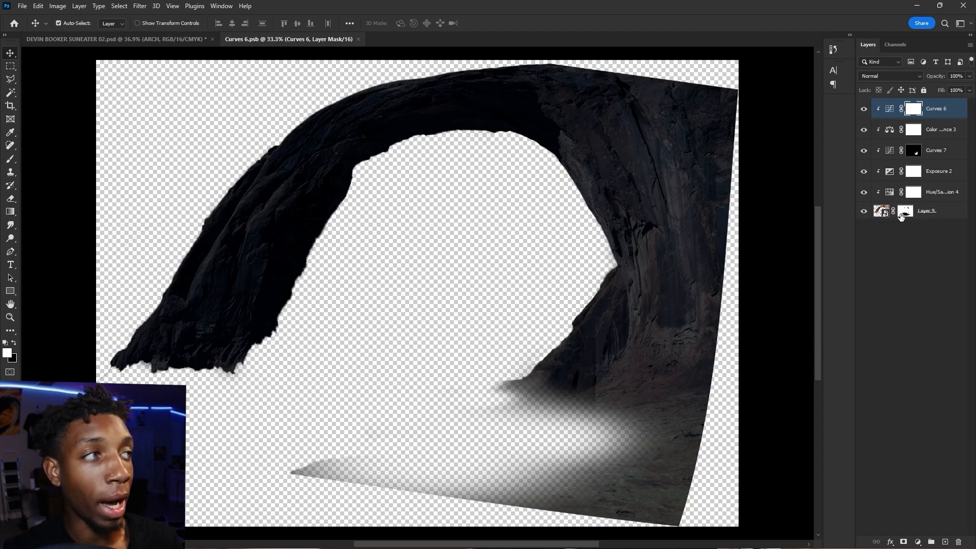
pyautogui.doubleClick(883, 212)
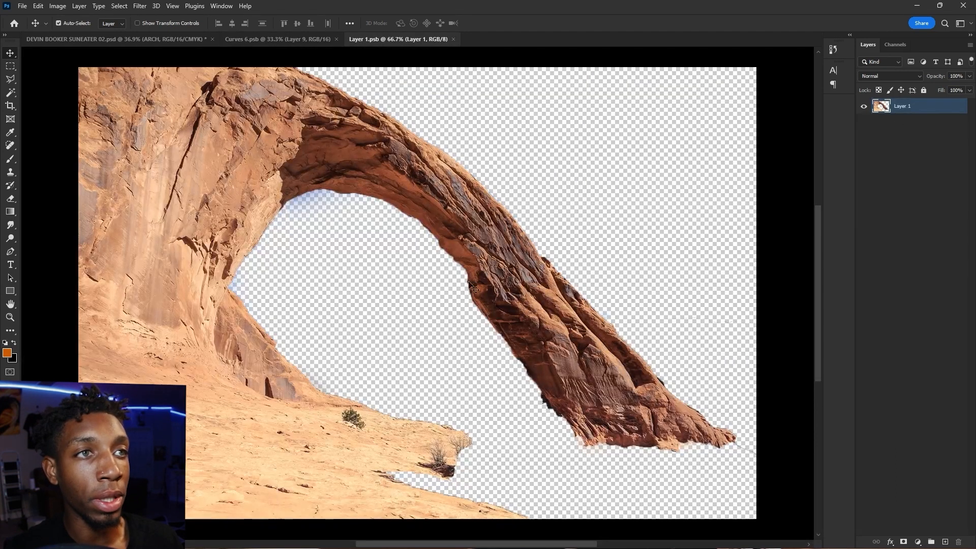
pyautogui.click(454, 39)
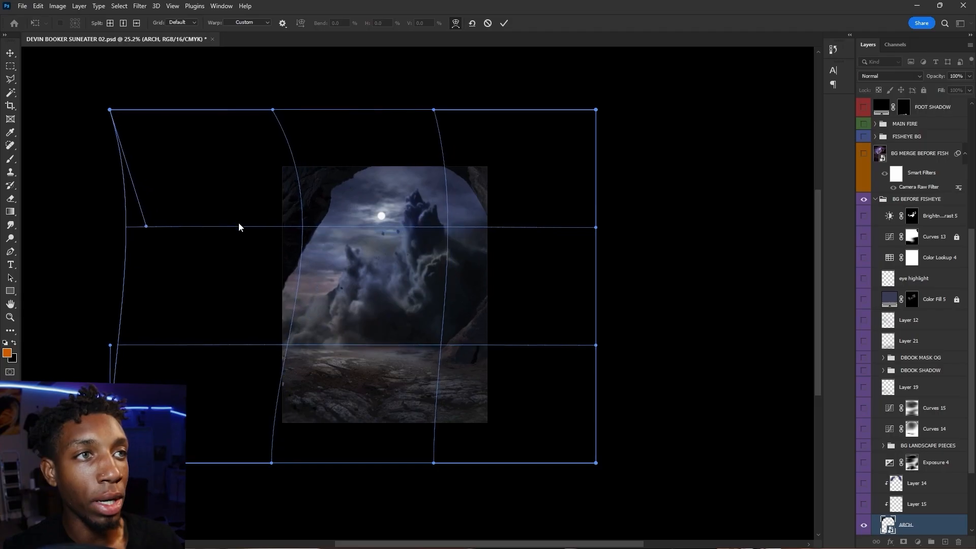
# Warp the ARCH layer by reshaping its warp grid around the cave opening.
pyautogui.moveTo(239, 223); pyautogui.dragTo(208, 213)
pyautogui.moveTo(368, 185); pyautogui.dragTo(311, 227)
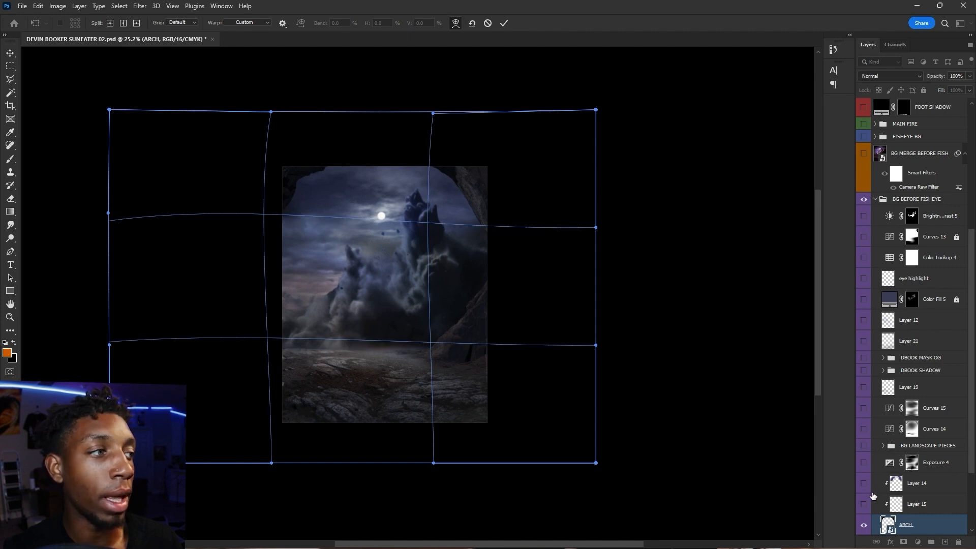
pyautogui.press('Return')
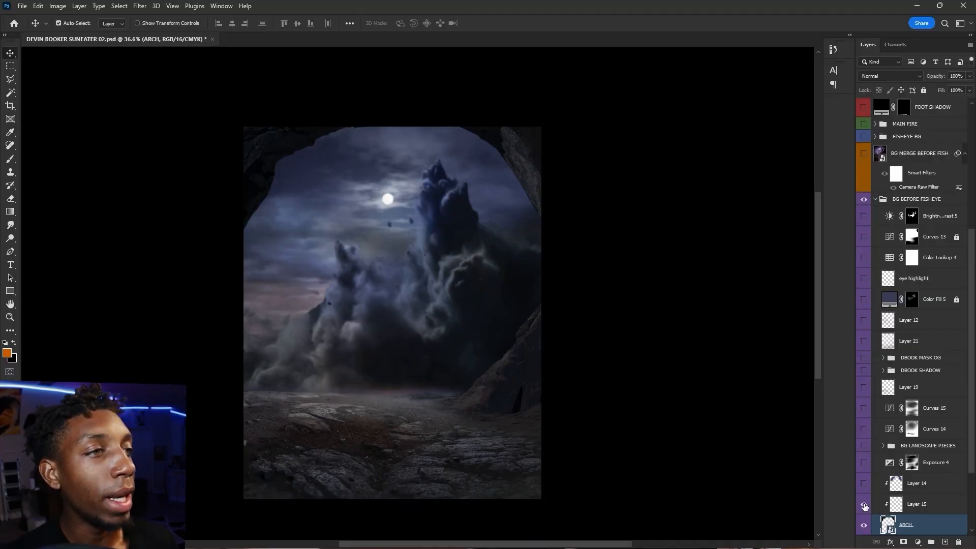
# Show Layer 15 and Layer 14 clipped to the arch, and compare the image with and without Layer 14.
pyautogui.click(864, 505)
pyautogui.scroll(6, 524, 165)
pyautogui.scroll(-5, 475, 197)
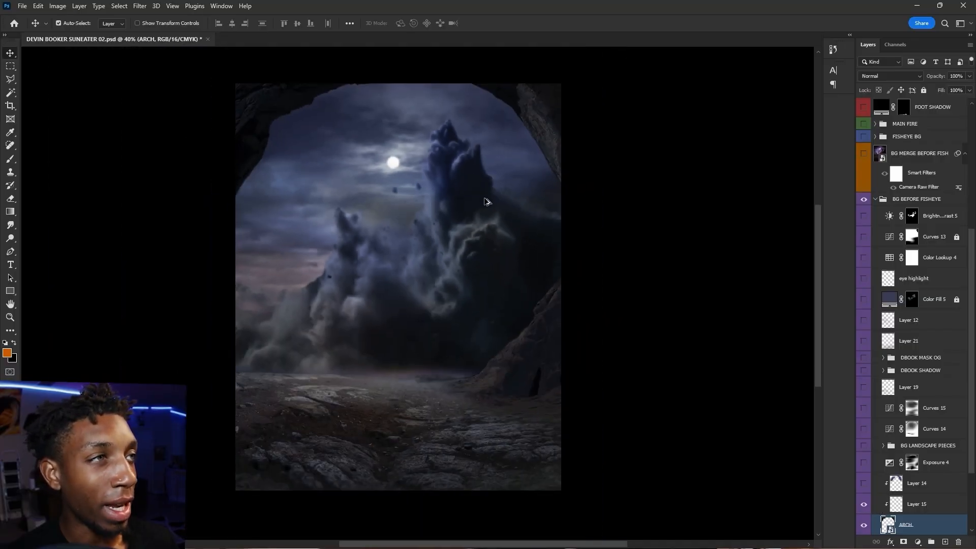
pyautogui.click(864, 484)
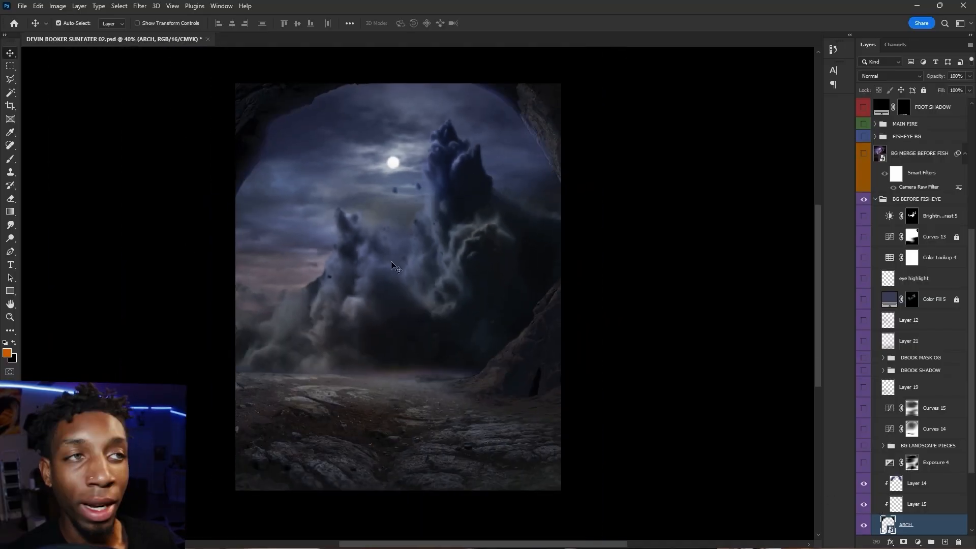
pyautogui.click(396, 166)
pyautogui.scroll(-3, 888, 476)
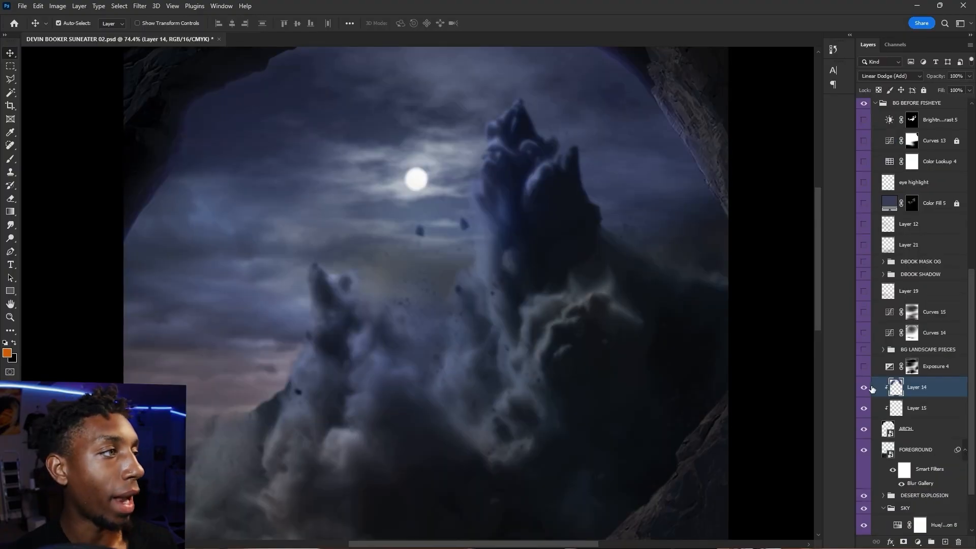
pyautogui.click(866, 389)
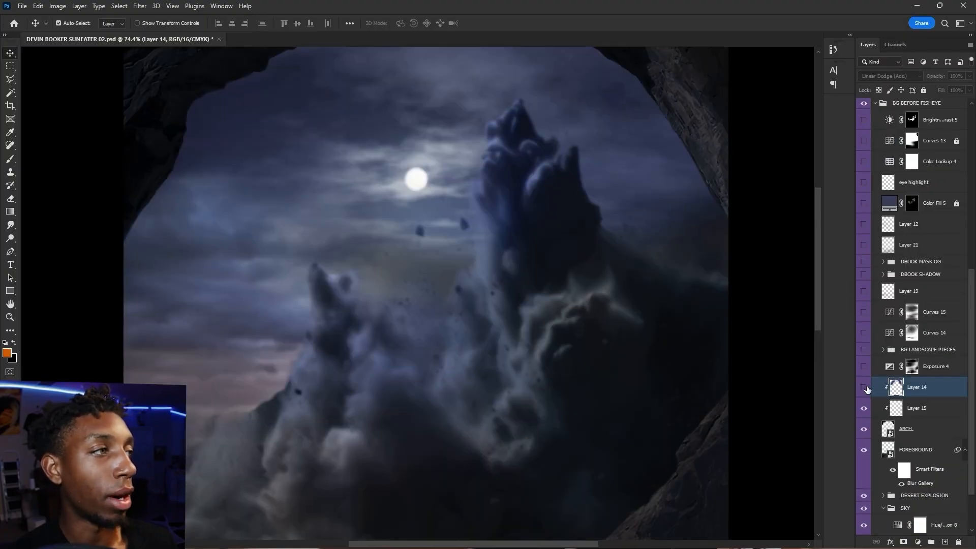
pyautogui.click(864, 388)
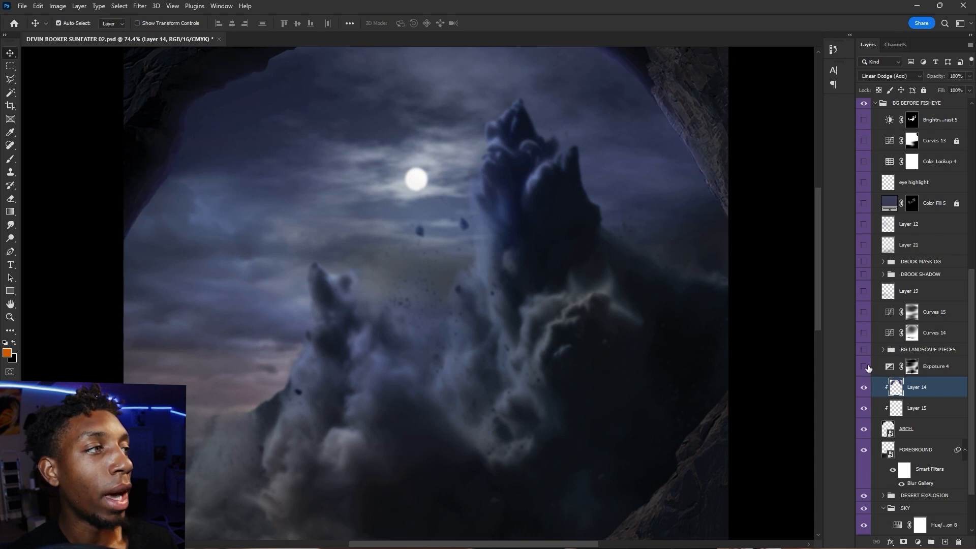
# Show the Exposure 4 adjustment, comparing the scene with it off and on.
pyautogui.click(863, 367)
pyautogui.scroll(-3, 463, 359)
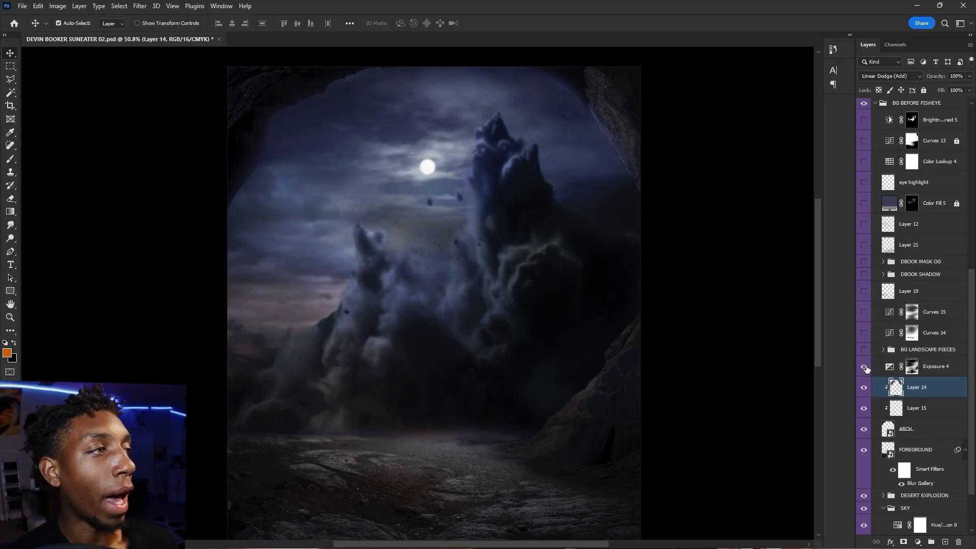
pyautogui.click(864, 366)
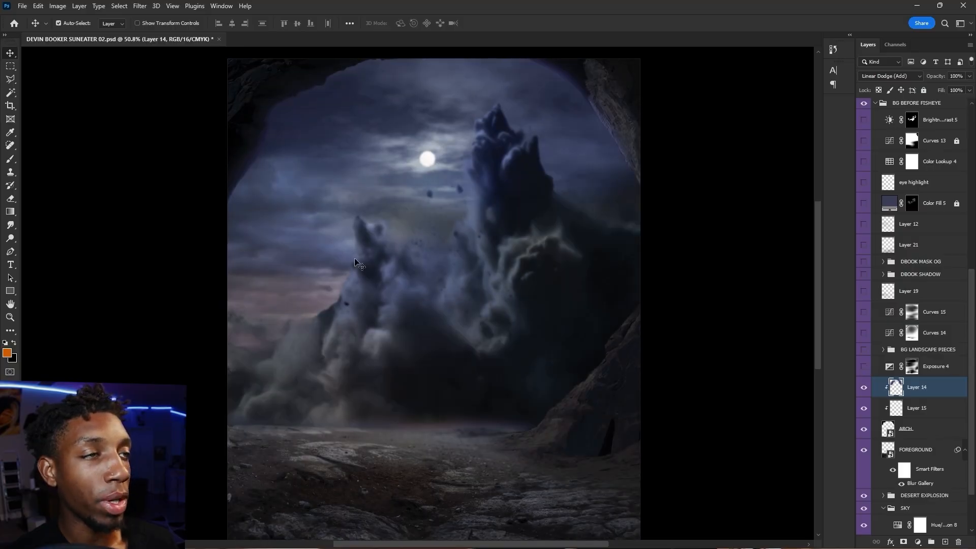
pyautogui.scroll(-1, 432, 249)
pyautogui.click(863, 366)
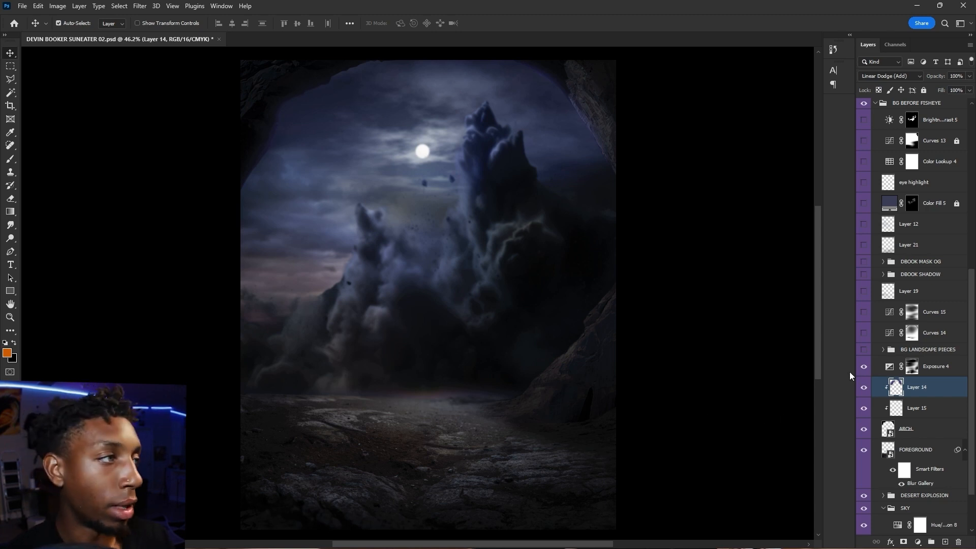
# Show the BG LANDSCAPE PIECES group and the Curves 14 and Curves 15 adjustments above it.
pyautogui.click(864, 350)
pyautogui.scroll(3, 504, 405)
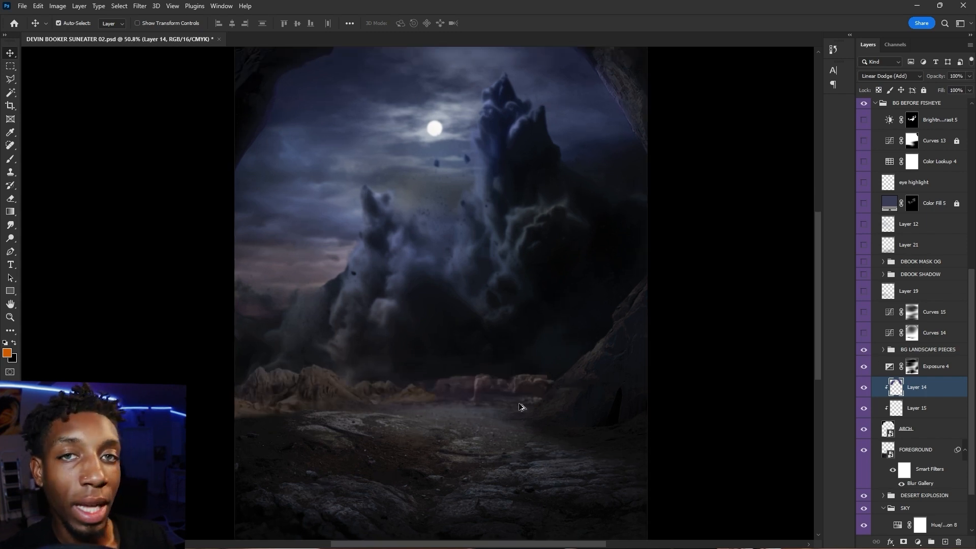
pyautogui.click(884, 350)
pyautogui.click(884, 350)
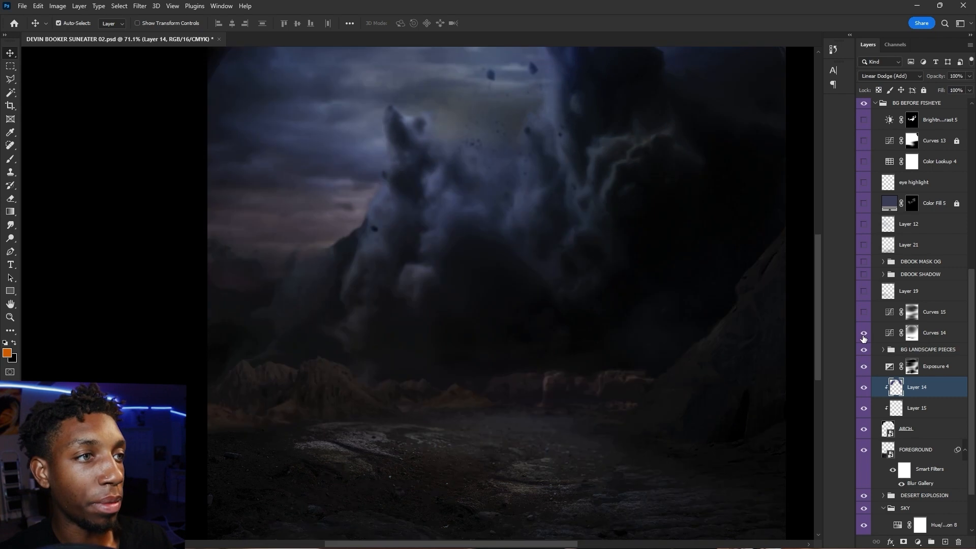
pyautogui.click(863, 336)
pyautogui.click(863, 336)
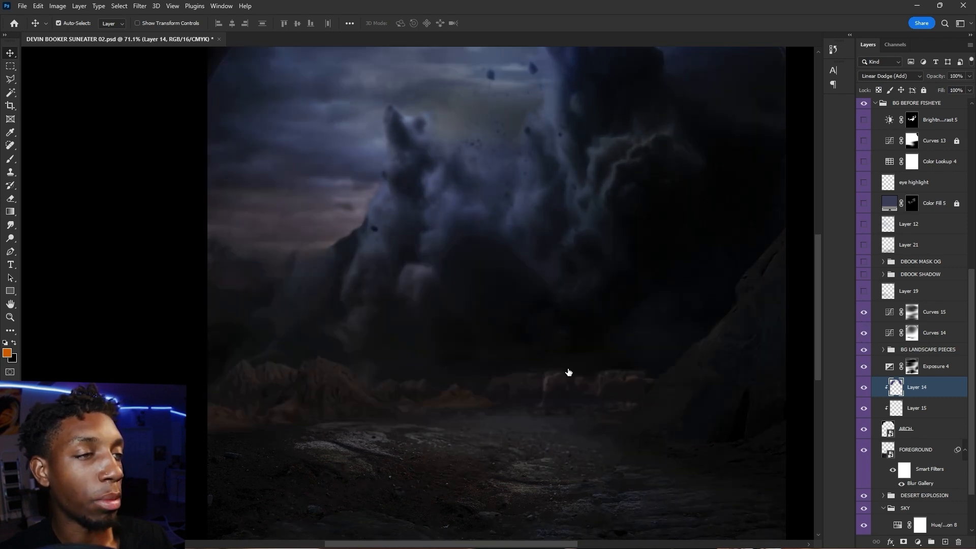
# Show Layer 19 and rename it haze.
pyautogui.scroll(-3, 412, 390)
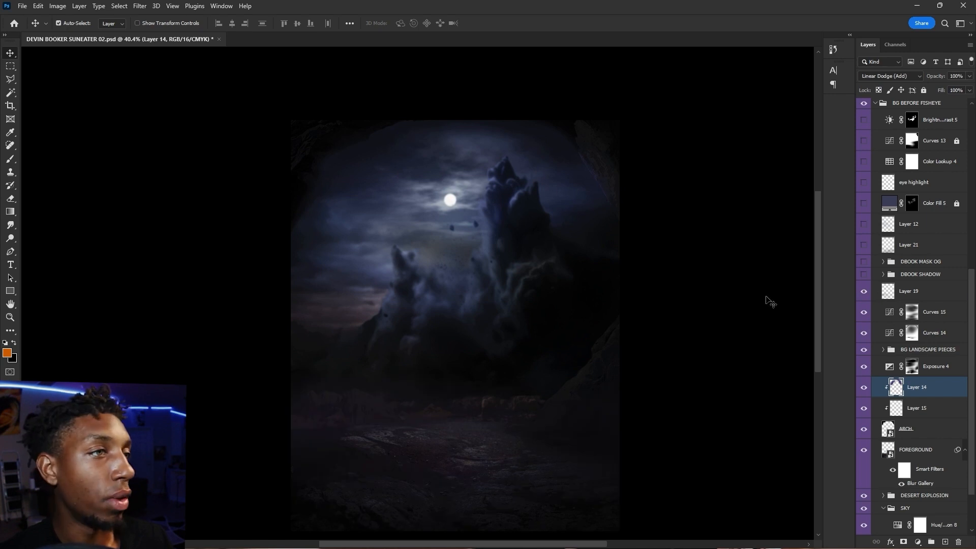
pyautogui.scroll(3, 530, 413)
pyautogui.click(907, 298)
pyautogui.click(907, 297)
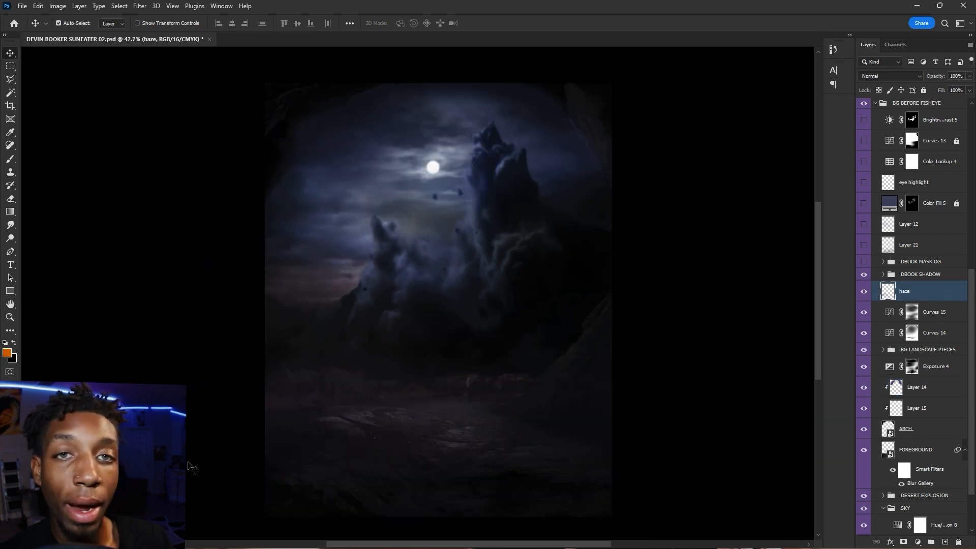
# Hide the DBOOK SHADOW group and show the player in the DBOOK MASK OG group.
pyautogui.click(866, 276)
pyautogui.click(866, 276)
pyautogui.click(866, 276)
pyautogui.click(864, 263)
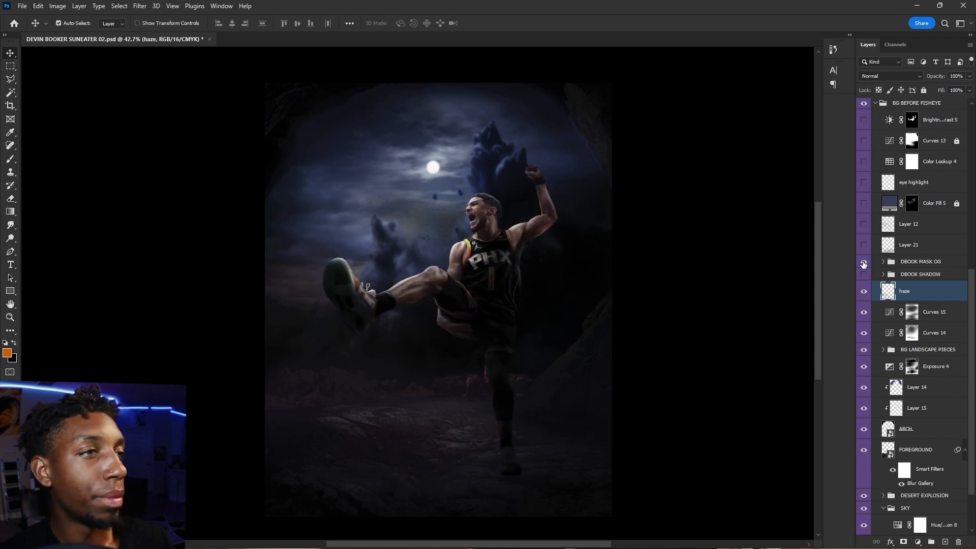
pyautogui.scroll(-1, 392, 240)
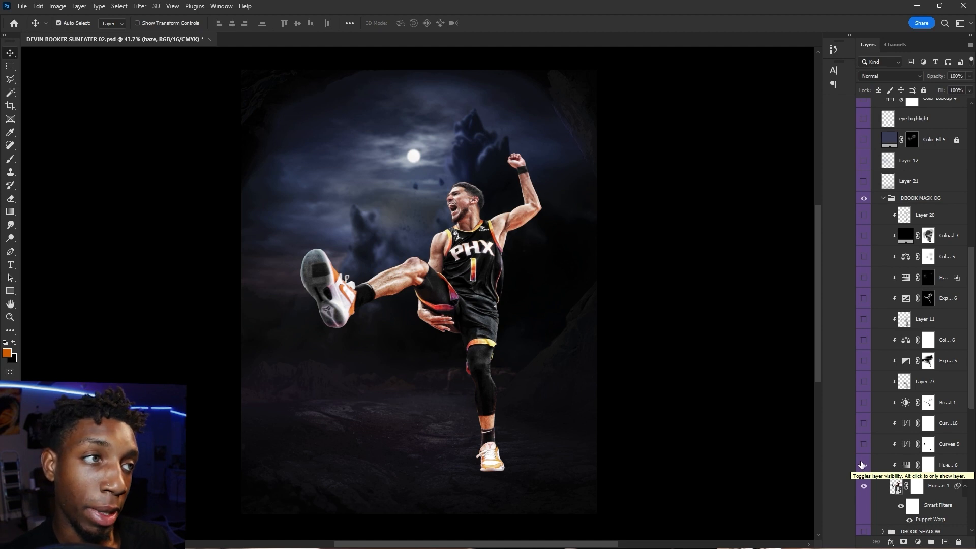
# Show the Curves 9 adjustment in the DBOOK MASK OG group and open its curve settings.
pyautogui.click(864, 444)
pyautogui.click(864, 444)
pyautogui.click(864, 444)
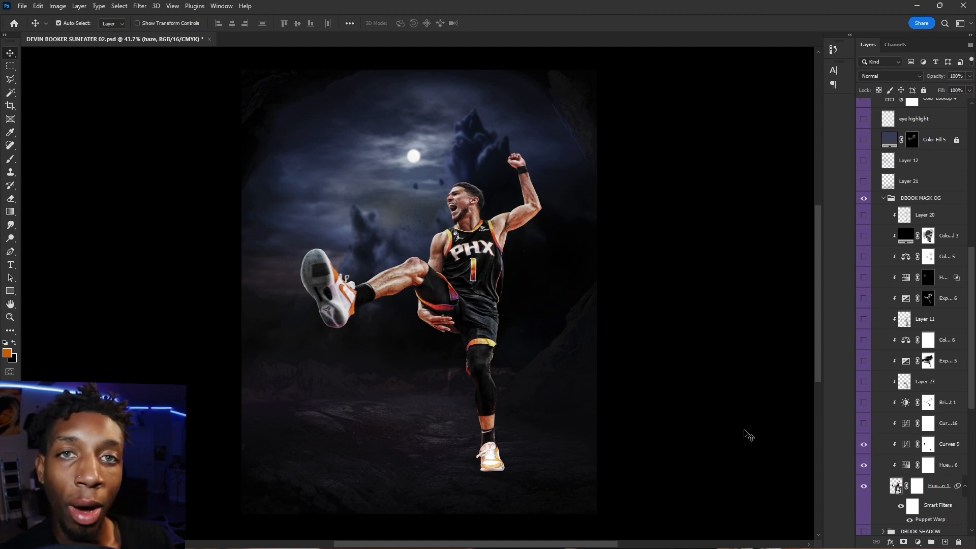
pyautogui.doubleClick(913, 442)
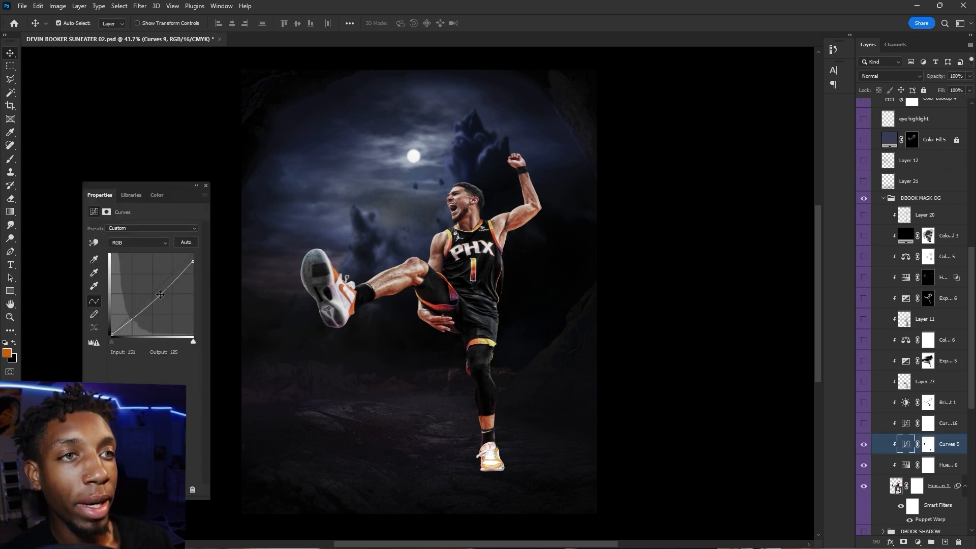
# Show the Curves 16 adjustment and select its curve point at input 146, output 126.
pyautogui.click(864, 424)
pyautogui.click(929, 423)
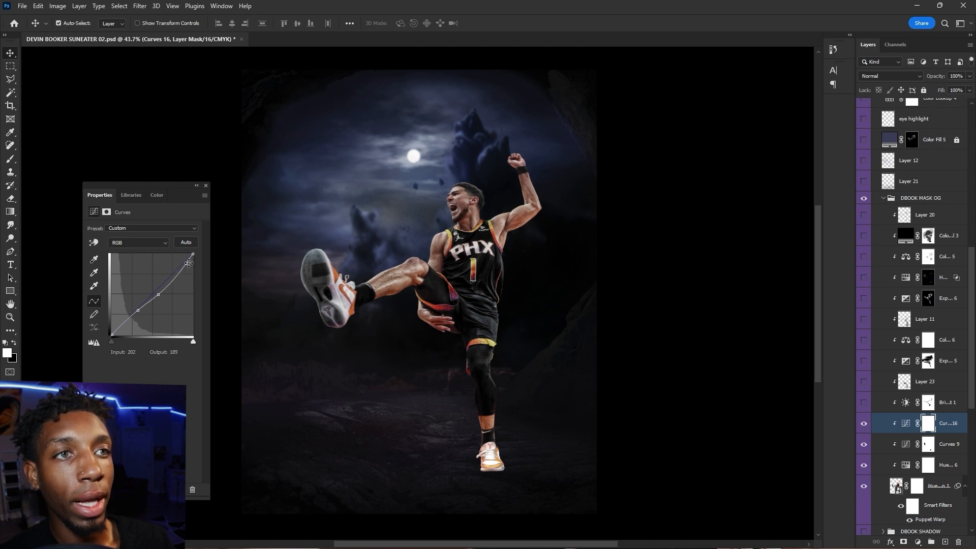
pyautogui.moveTo(157, 295); pyautogui.dragTo(155, 286)
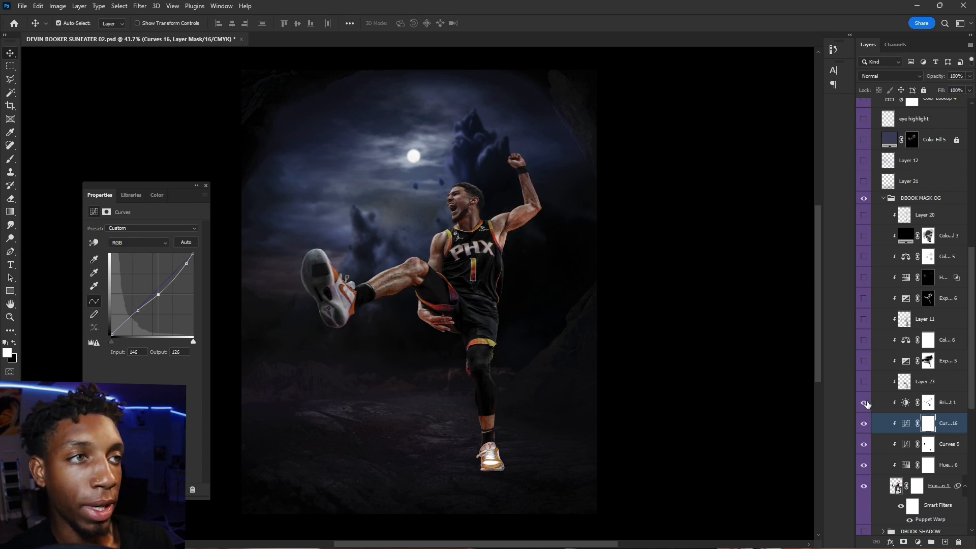
# Show the layers clipped to the player from Brightness/Contrast 1 up to Layer 11.
pyautogui.click(929, 402)
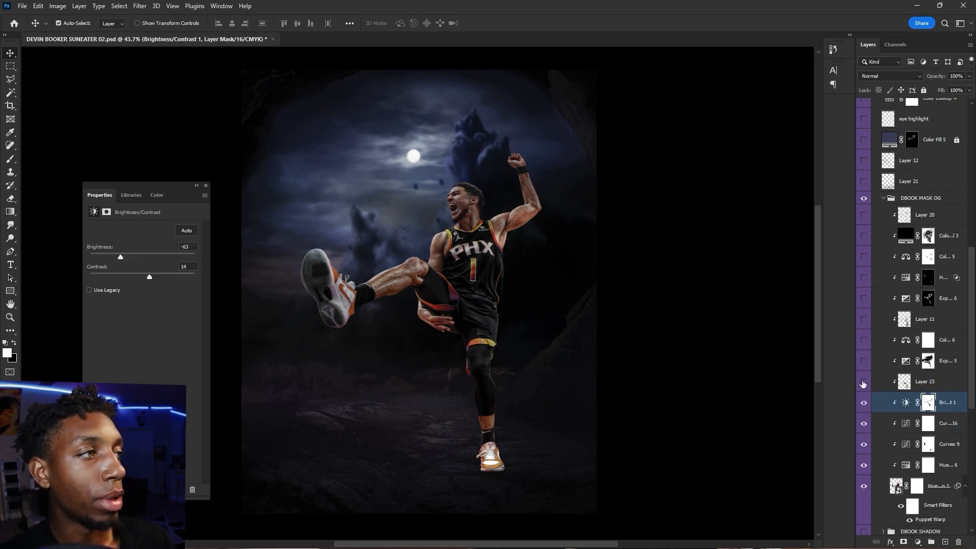
pyautogui.click(864, 383)
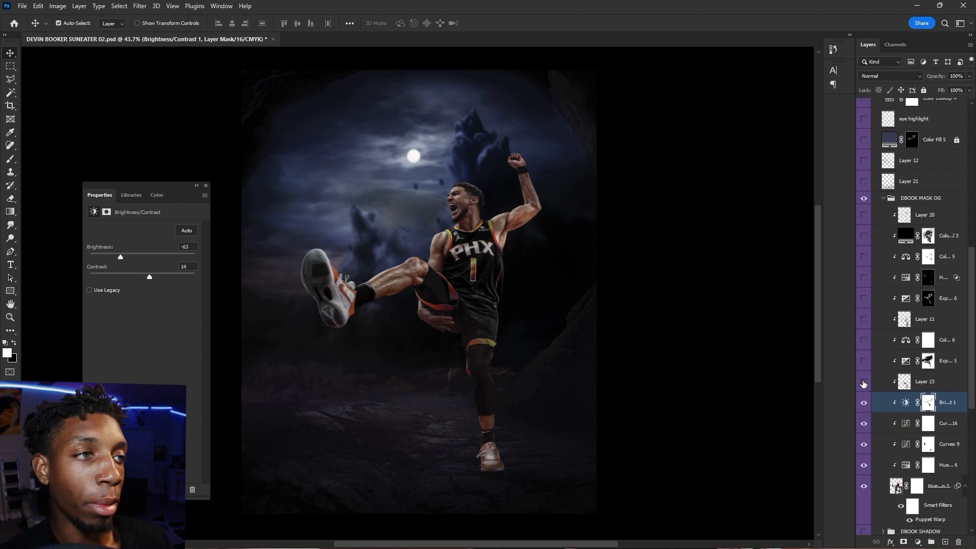
pyautogui.click(864, 361)
pyautogui.click(865, 319)
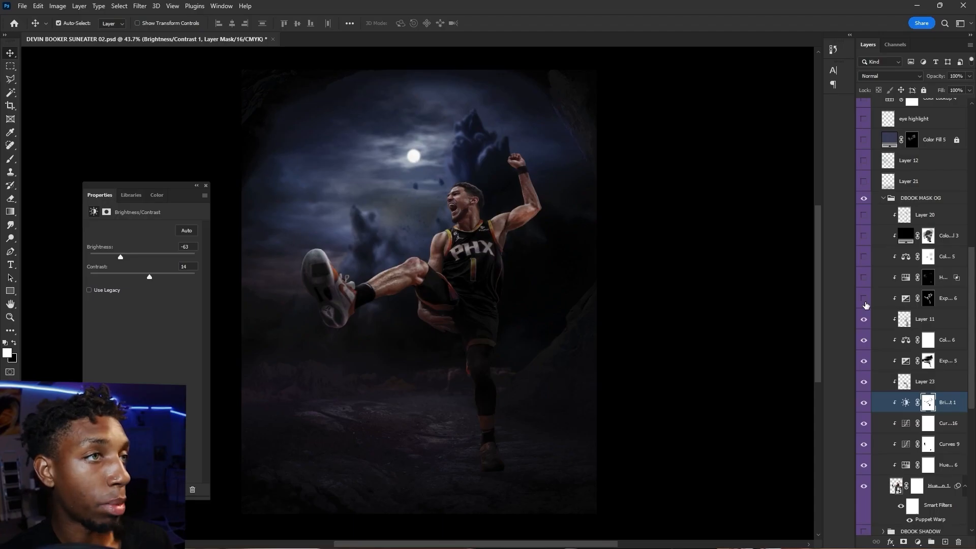
# Compare the player with the Exposure 6 adjustment on and off, up close and at a wider view.
pyautogui.click(865, 299)
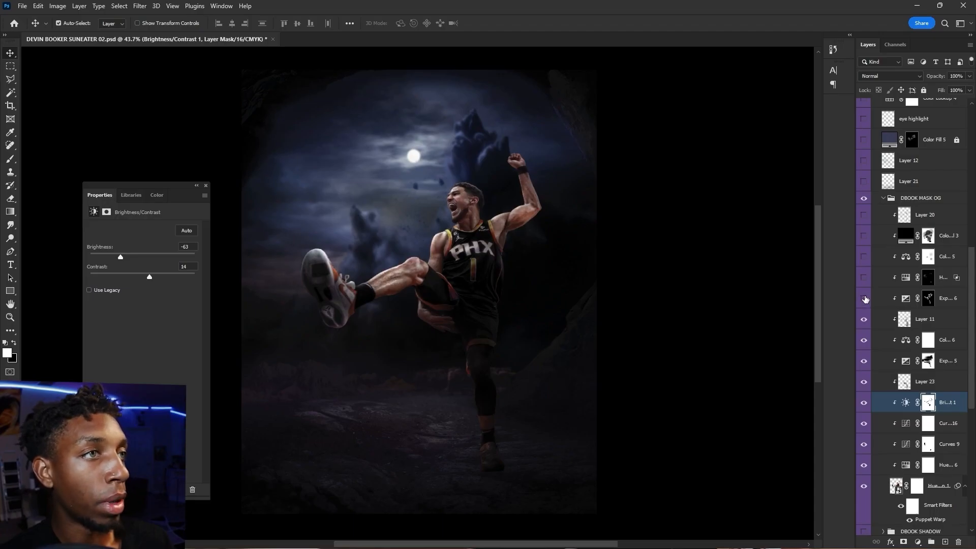
pyautogui.click(865, 299)
pyautogui.click(864, 300)
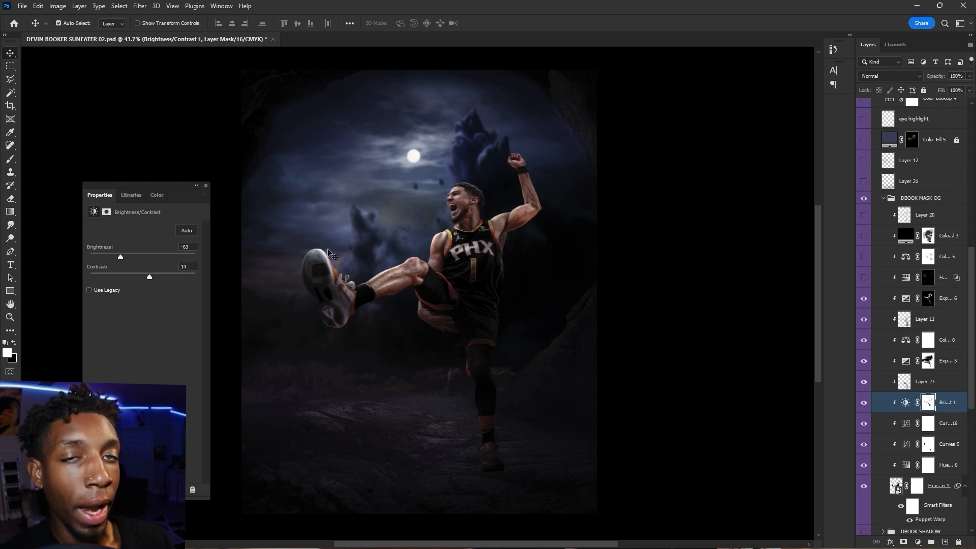
pyautogui.scroll(3, 390, 224)
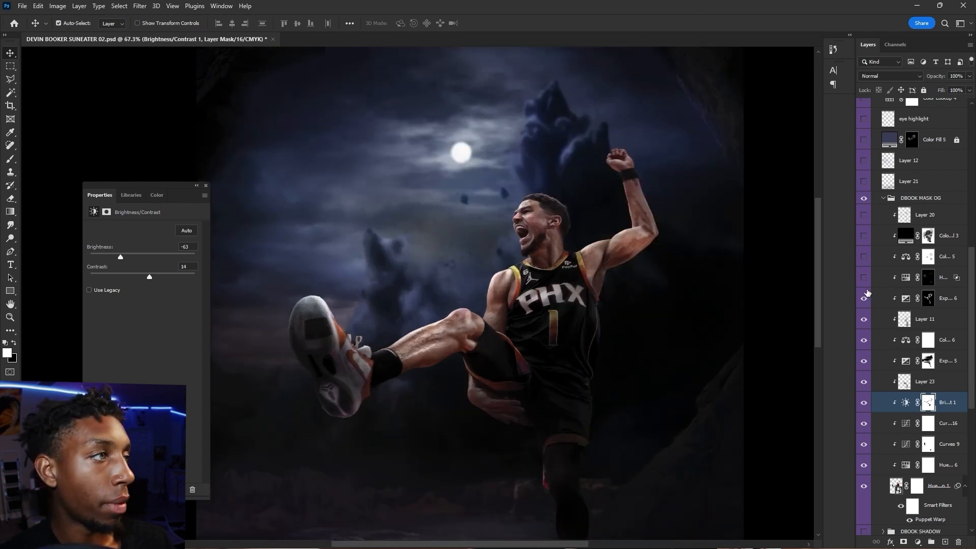
pyautogui.scroll(-2, 503, 285)
pyautogui.scroll(-3, 458, 255)
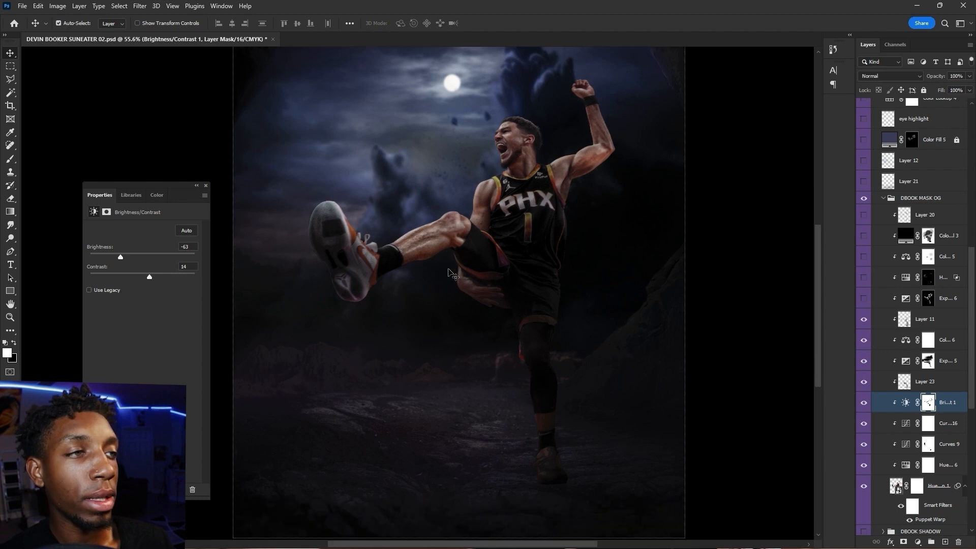
pyautogui.scroll(2, 426, 152)
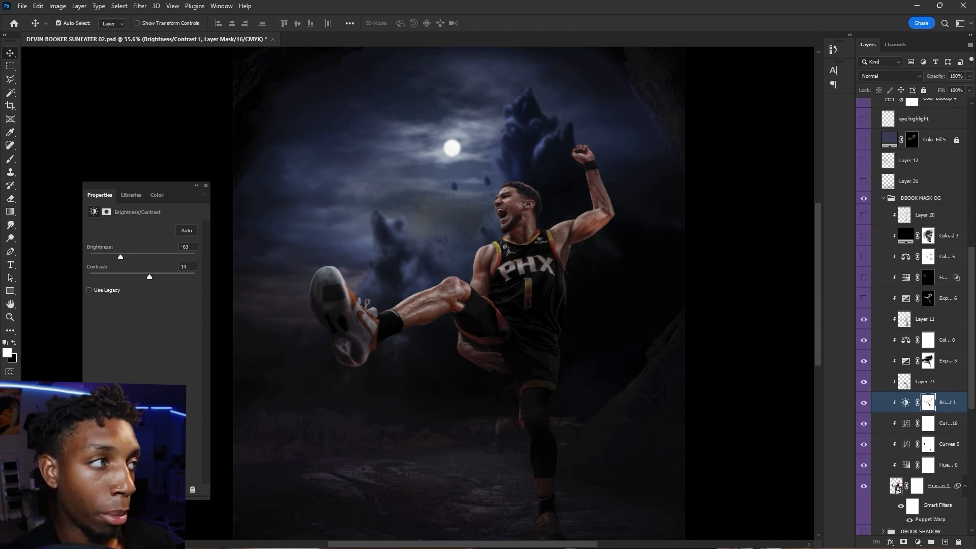
# Show the Exposure 6 adjustment on the player, open its settings and compare the image up close with it off and on.
pyautogui.click(864, 298)
pyautogui.click(943, 277)
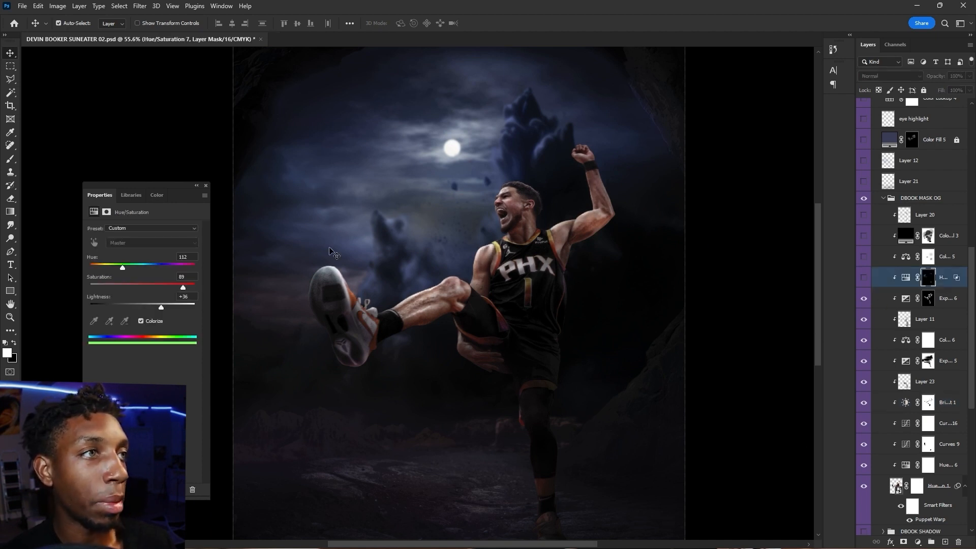
pyautogui.scroll(1, 526, 252)
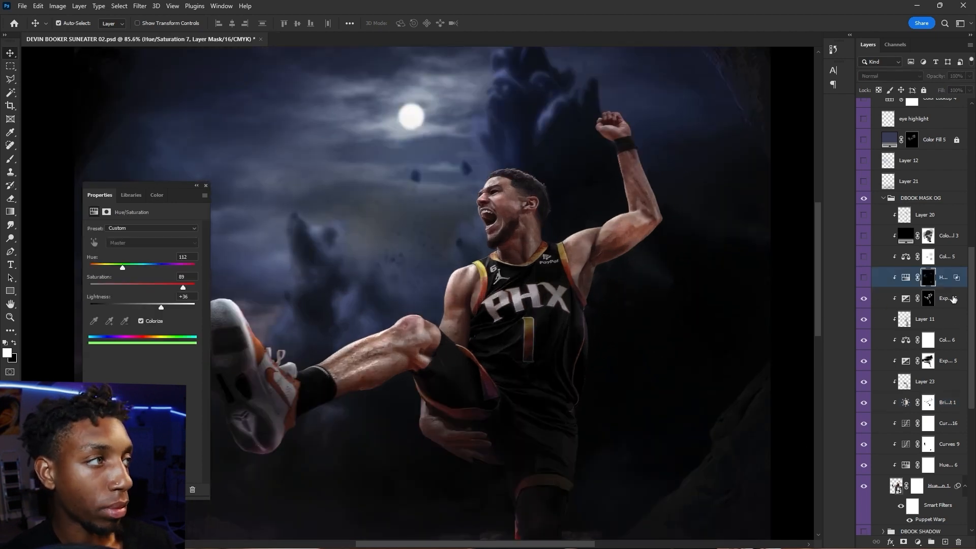
pyautogui.click(943, 298)
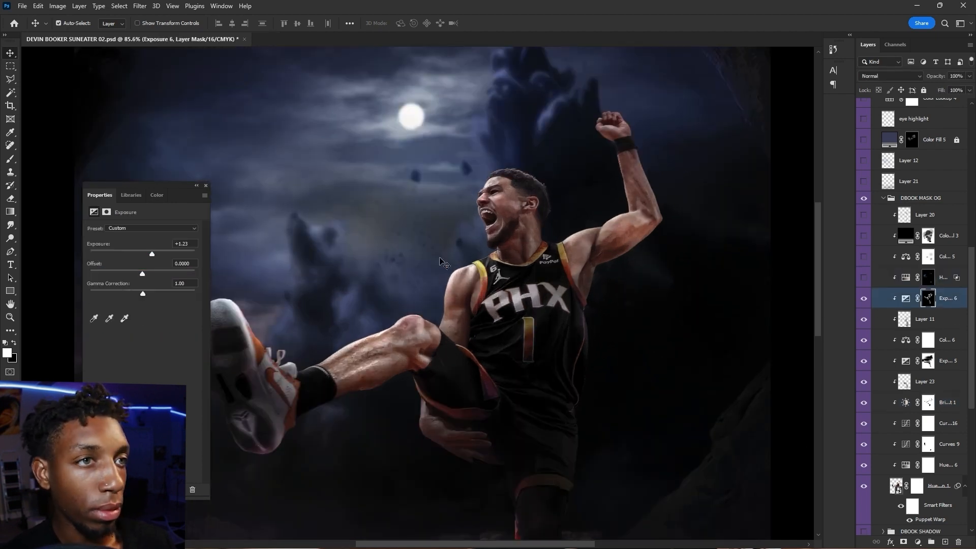
pyautogui.click(864, 298)
pyautogui.click(864, 299)
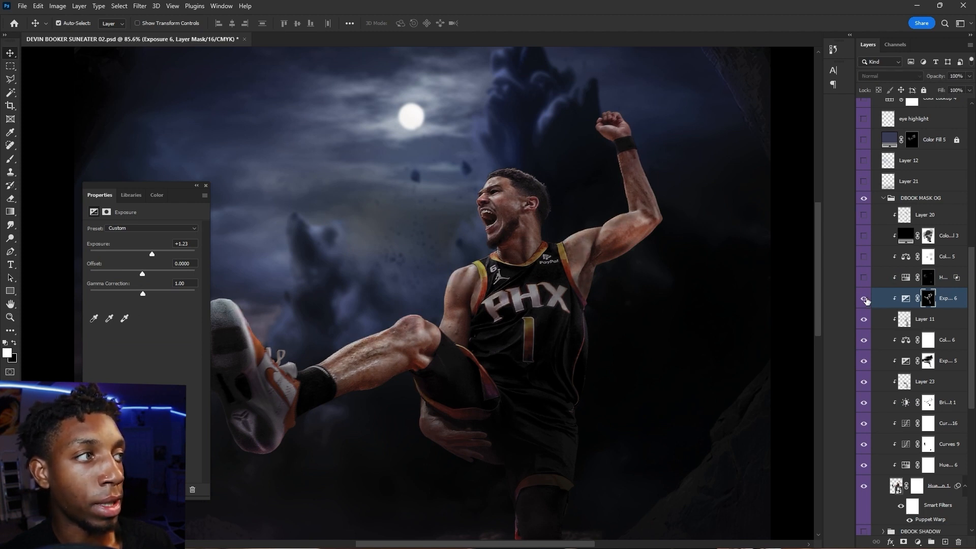
# Paint highlights on the Exposure 6 mask around the player's chin, neck, shoulder and jersey with a small soft brush at 12% flow.
pyautogui.press('b')
pyautogui.moveTo(606, 154)
pyautogui.mouseDown()
pyautogui.moveTo(438, 187)
pyautogui.moveTo(540, 157)
pyautogui.moveTo(515, 200)
pyautogui.mouseUp()
pyautogui.scroll(5, 495, 180)
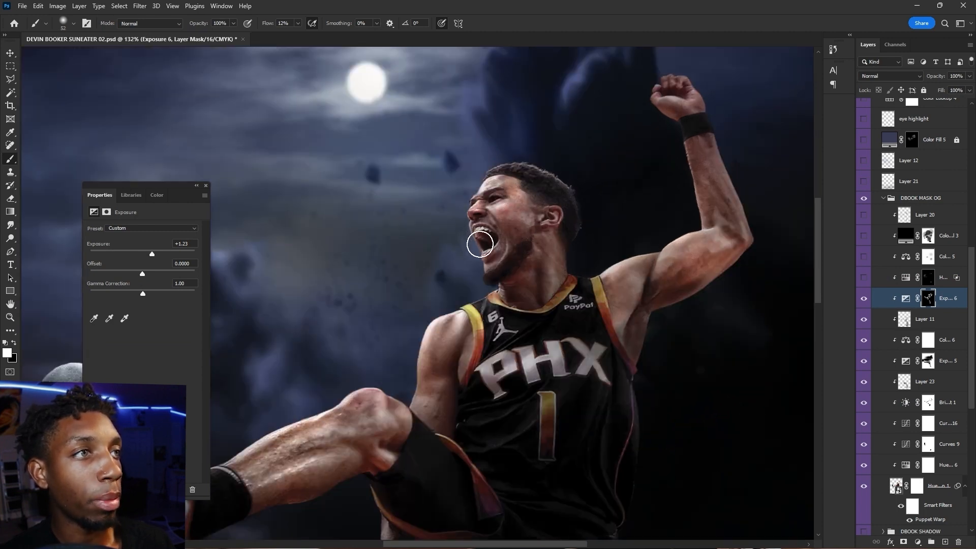
pyautogui.keyDown('alt'); pyautogui.click(484, 270); pyautogui.keyUp('alt')
pyautogui.rightClick(482, 302)
pyautogui.click(509, 280)
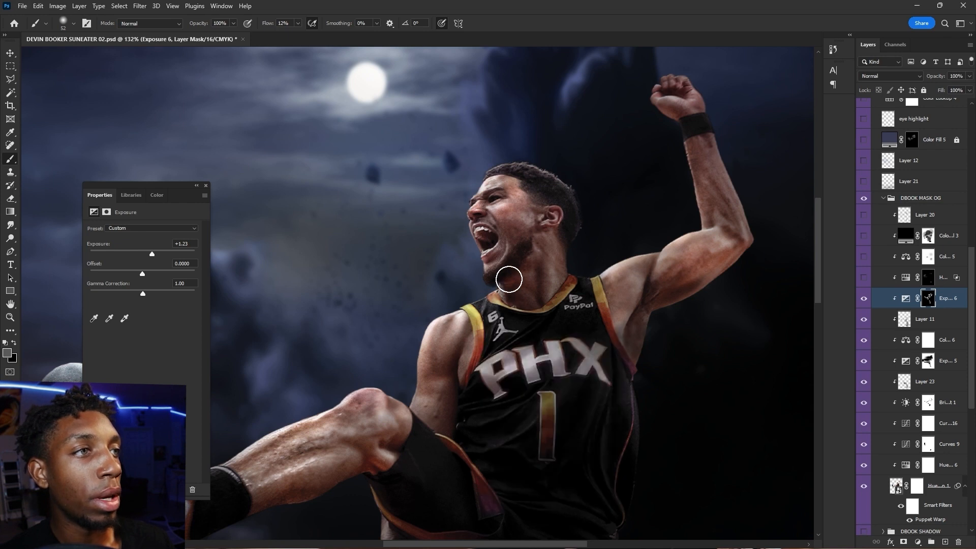
pyautogui.moveTo(585, 278); pyautogui.dragTo(590, 277)
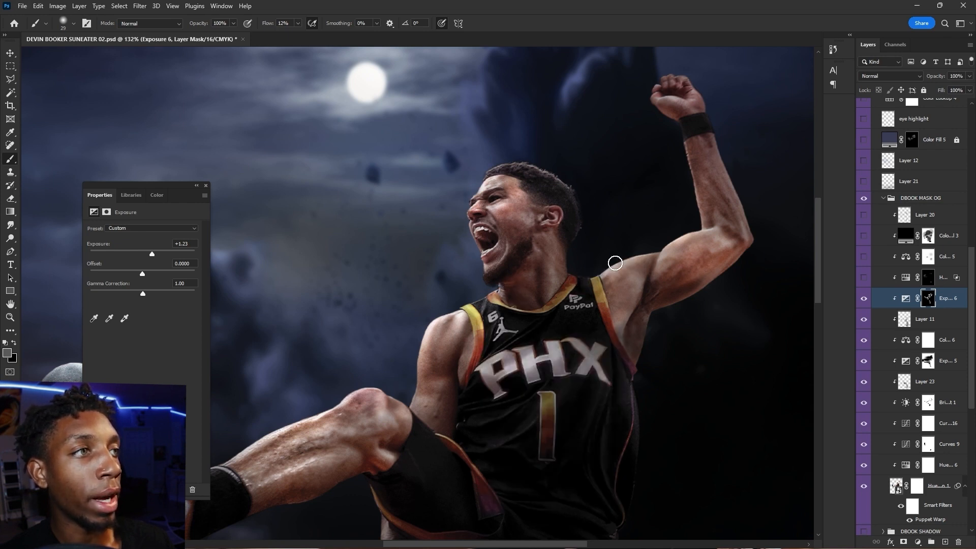
pyautogui.moveTo(492, 346); pyautogui.dragTo(534, 346)
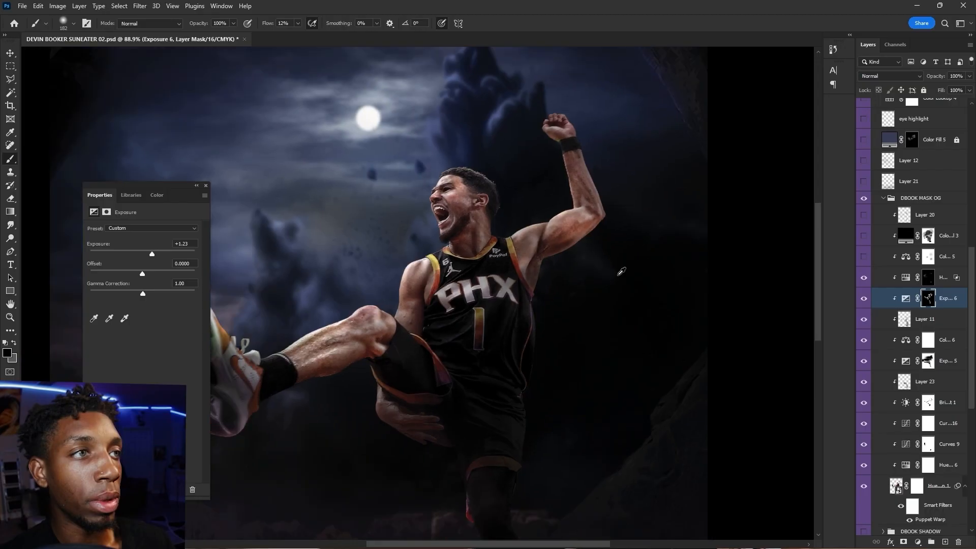
# Show the Color Fill 3 layer on the player and collapse the DBOOK MASK OG group.
pyautogui.scroll(-3, 621, 271)
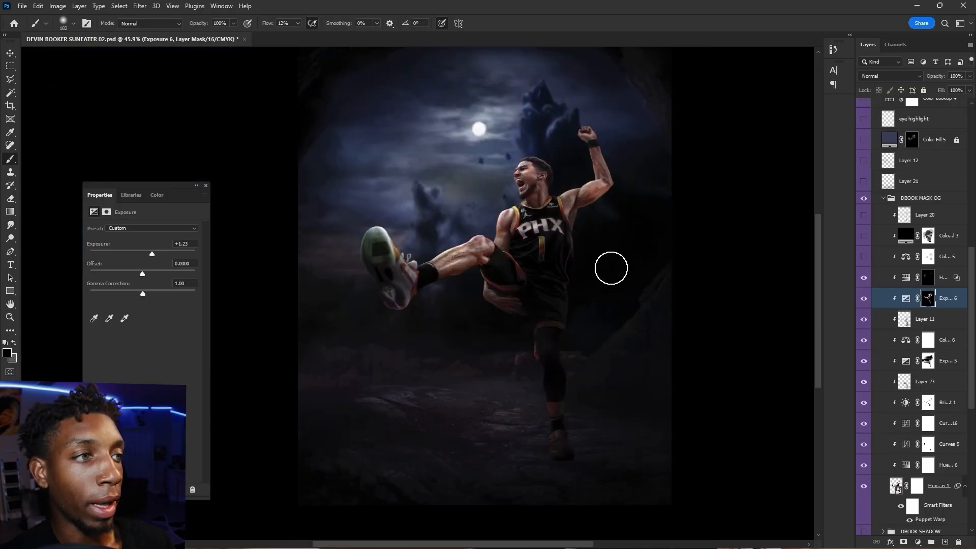
pyautogui.click(864, 236)
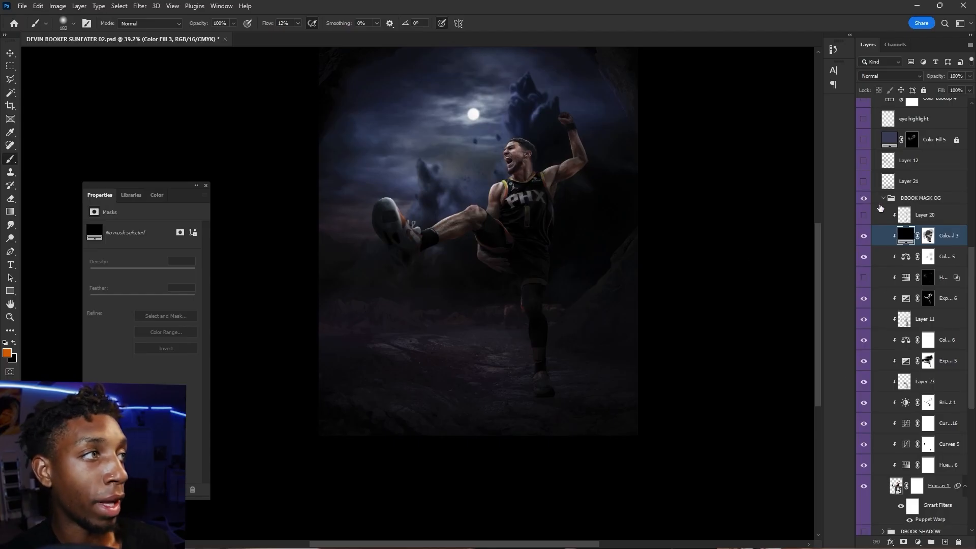
pyautogui.click(883, 199)
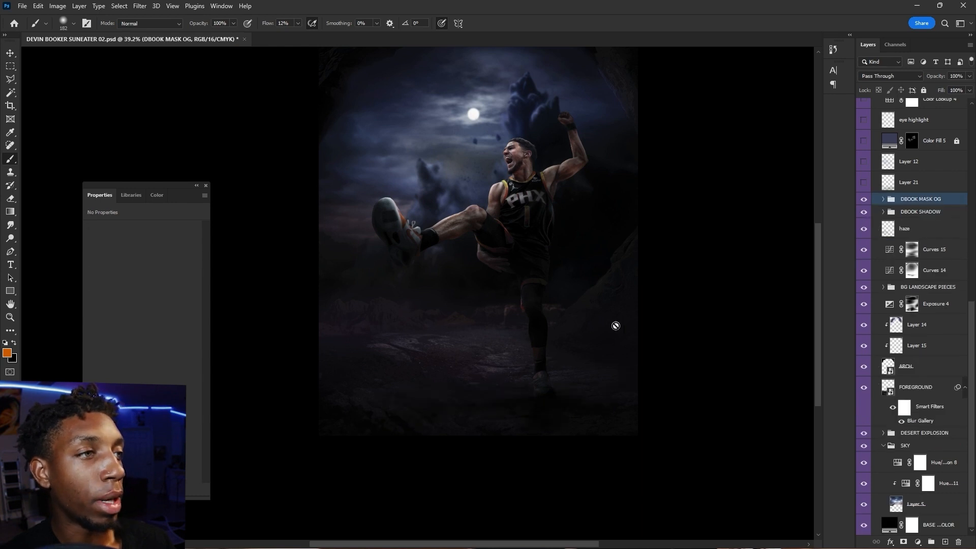
# Expand the DBOOK SHADOW group and delete its Color Fill 2 layer.
pyautogui.scroll(8, 630, 325)
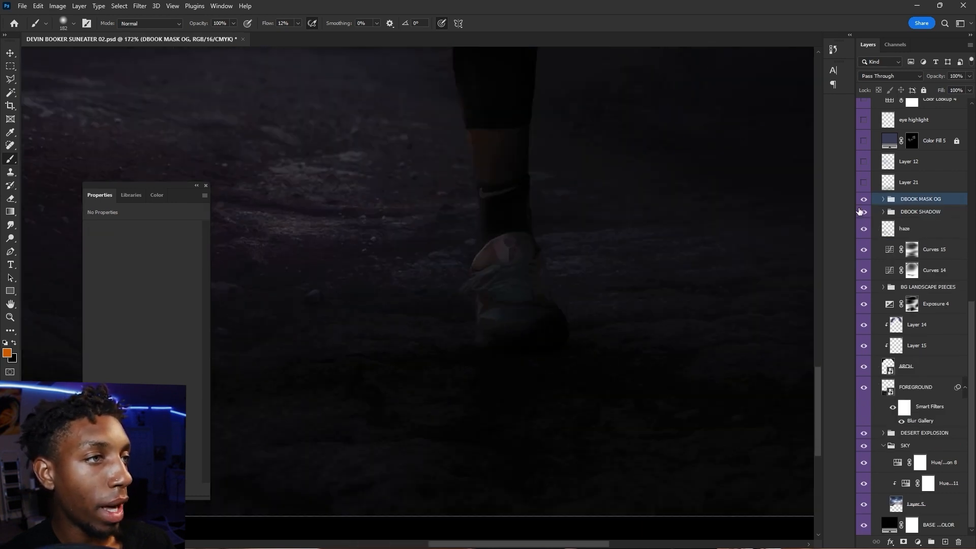
pyautogui.click(884, 212)
pyautogui.click(943, 235)
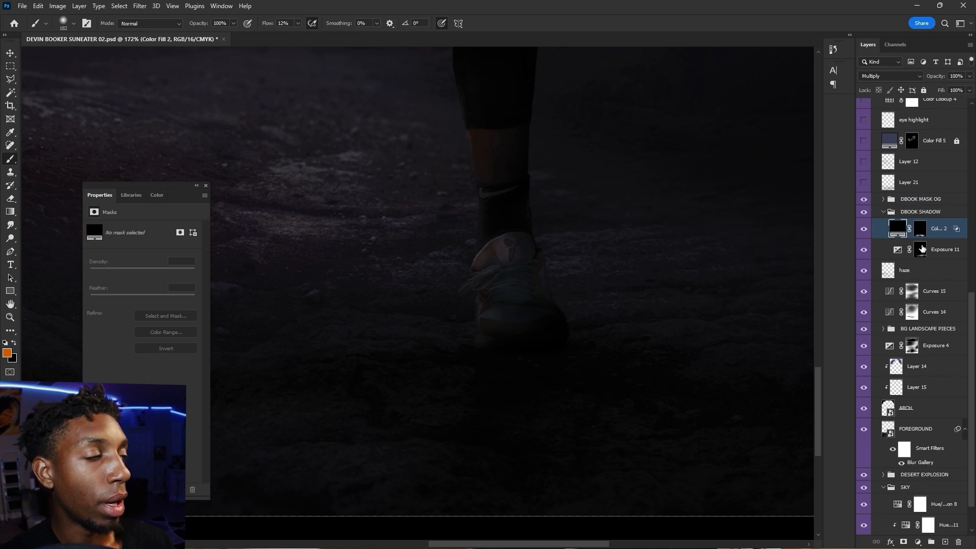
pyautogui.press('Delete')
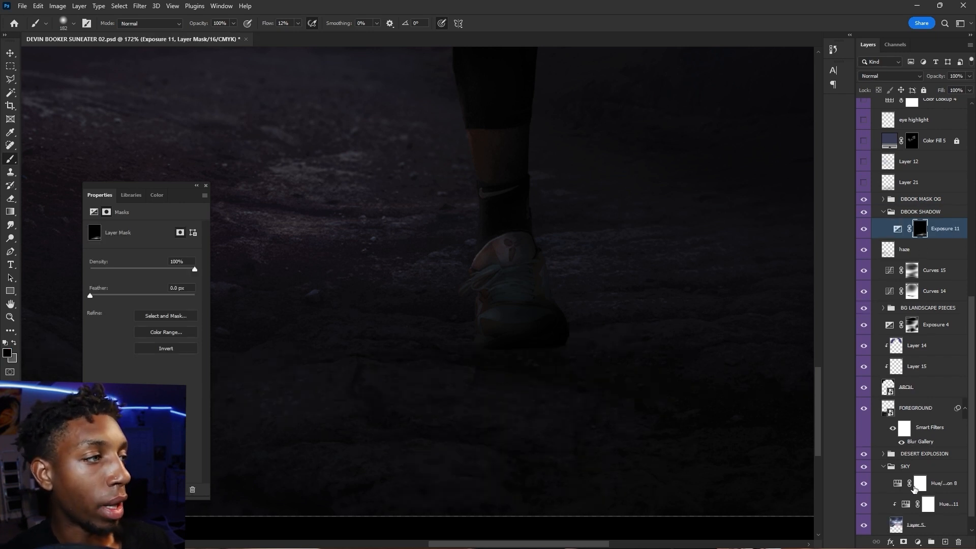
# Add a black (#000000) solid color fill layer above Exposure 11 and invert its mask to hide it.
pyautogui.click(918, 542)
pyautogui.click(931, 364)
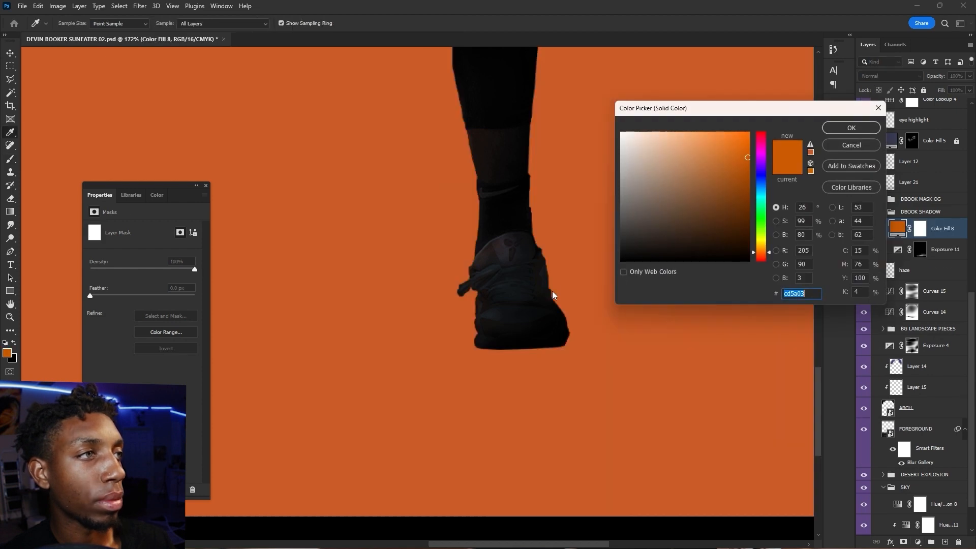
pyautogui.click(612, 264)
pyautogui.click(645, 256)
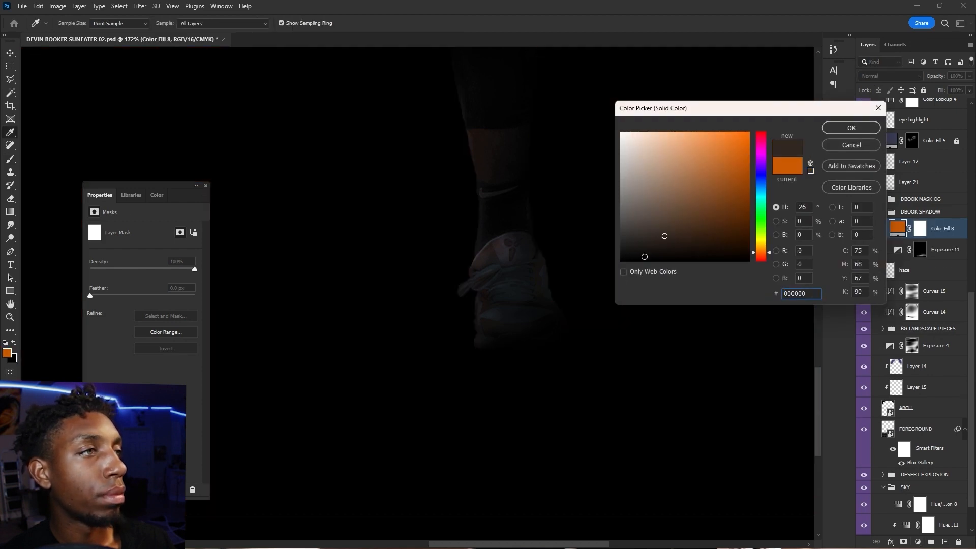
pyautogui.click(850, 129)
pyautogui.press('b')
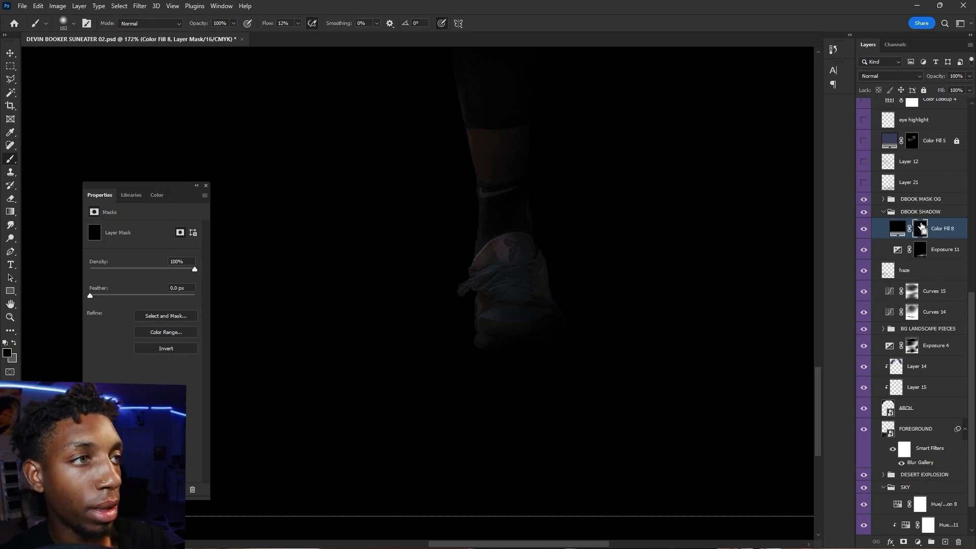
pyautogui.hotkey('ctrl', 'i')
# Flatten the soft brush tip into an ellipse and paint a ground shadow beneath and beside the standing shoe on the new fill's mask.
pyautogui.rightClick(479, 205)
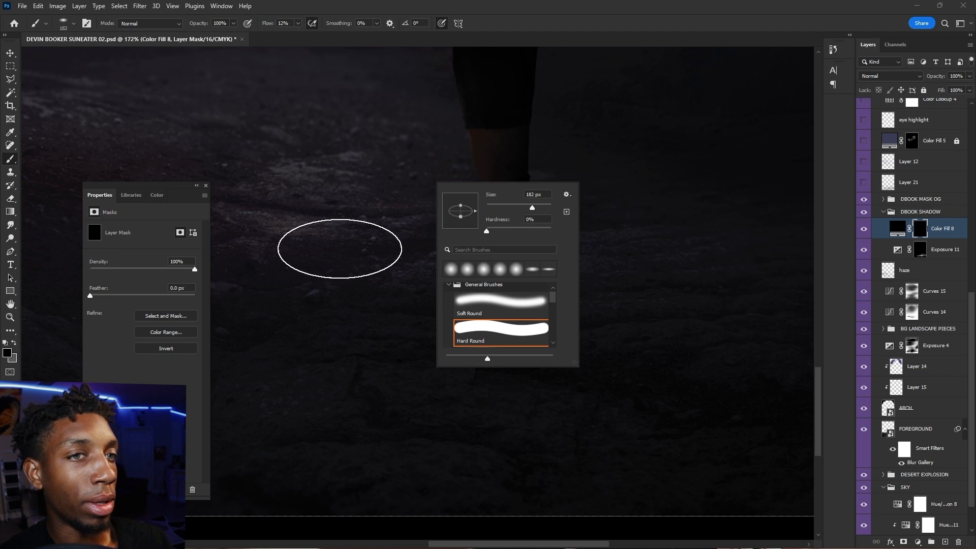
pyautogui.moveTo(340, 250); pyautogui.dragTo(359, 98)
pyautogui.press('d')
pyautogui.moveTo(489, 327)
pyautogui.mouseDown()
pyautogui.moveTo(457, 347)
pyautogui.moveTo(533, 337)
pyautogui.moveTo(480, 353)
pyautogui.moveTo(529, 352)
pyautogui.mouseUp()
pyautogui.moveTo(484, 359); pyautogui.dragTo(270, 486)
pyautogui.moveTo(438, 415); pyautogui.dragTo(571, 399)
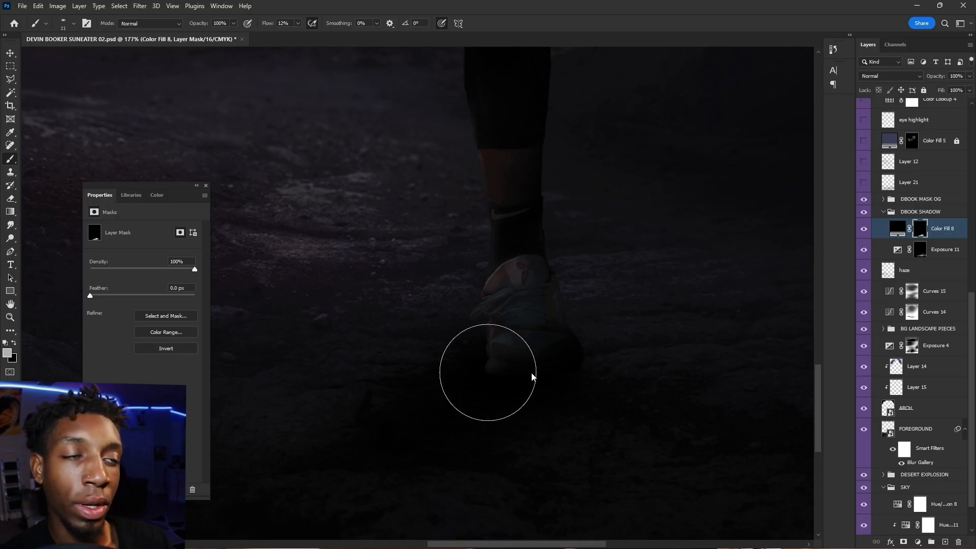
# Refine the shoe's shadow on the fill mask, fading its spread with a large black brush and deepening the contact area with a small light-grey one.
pyautogui.press('x')
pyautogui.keyDown('alt'); pyautogui.rightClick(430, 384); pyautogui.keyUp('alt')
pyautogui.moveTo(432, 383)
pyautogui.mouseDown()
pyautogui.moveTo(382, 385)
pyautogui.moveTo(402, 385)
pyautogui.moveTo(392, 385)
pyautogui.moveTo(402, 358)
pyautogui.mouseUp()
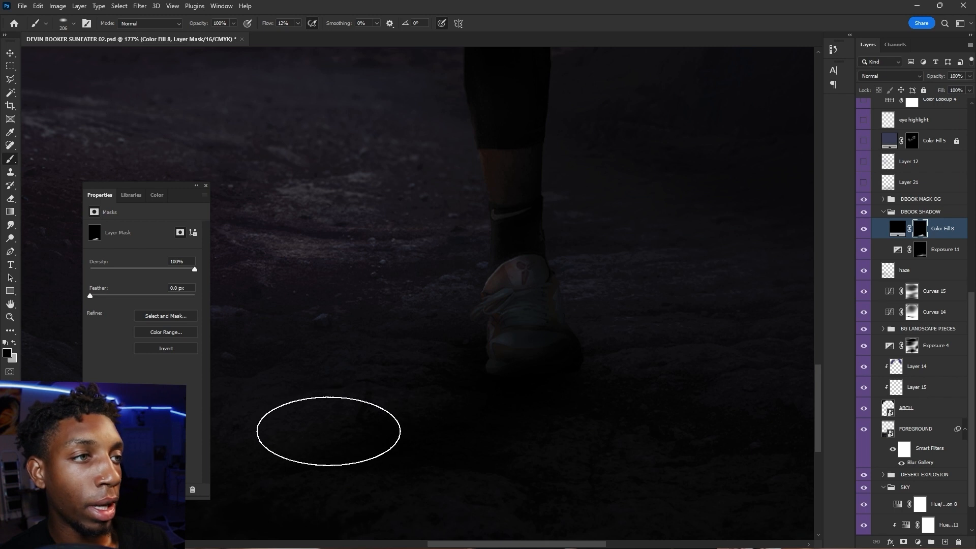
pyautogui.keyDown('alt'); pyautogui.rightClick(502, 383); pyautogui.keyUp('alt')
pyautogui.press('x')
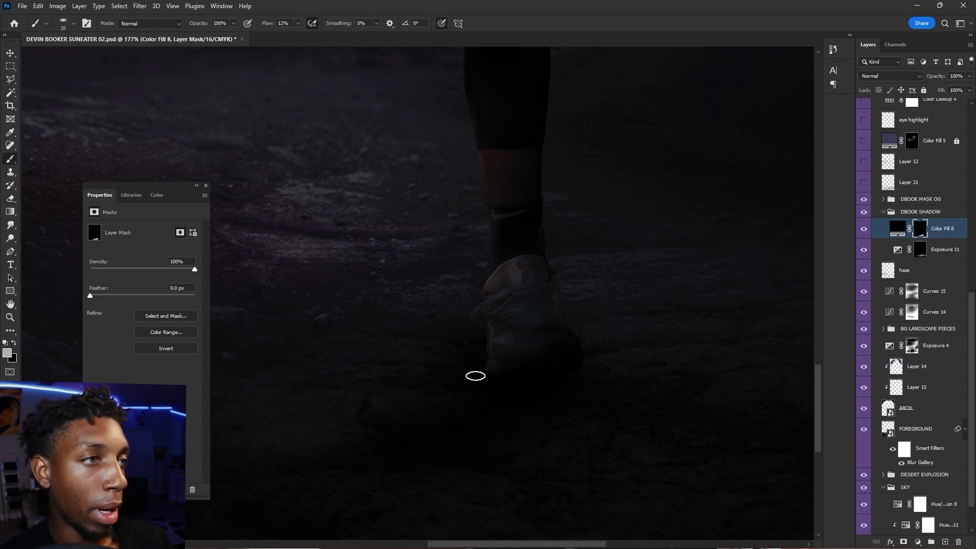
pyautogui.keyDown('alt'); pyautogui.rightClick(572, 374); pyautogui.keyUp('alt')
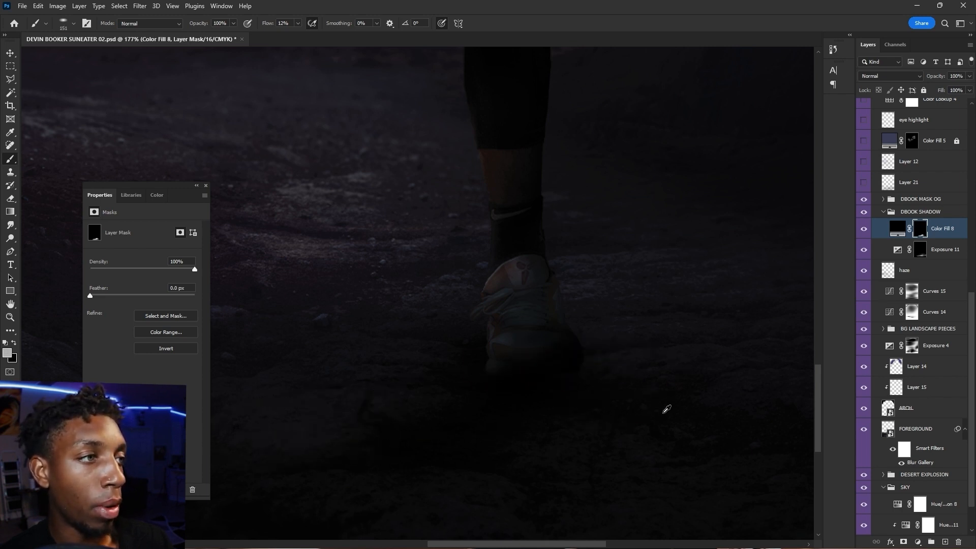
pyautogui.scroll(-6, 551, 425)
pyautogui.scroll(1, 539, 325)
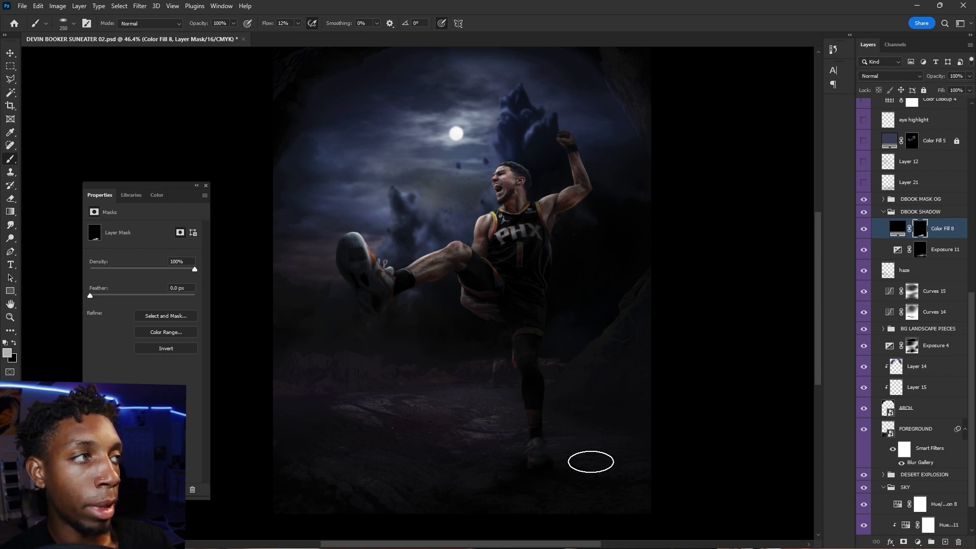
# Collapse the DBOOK SHADOW group, show Layer 21, and compare the haze of Layer 12 on and off.
pyautogui.click(884, 212)
pyautogui.click(864, 183)
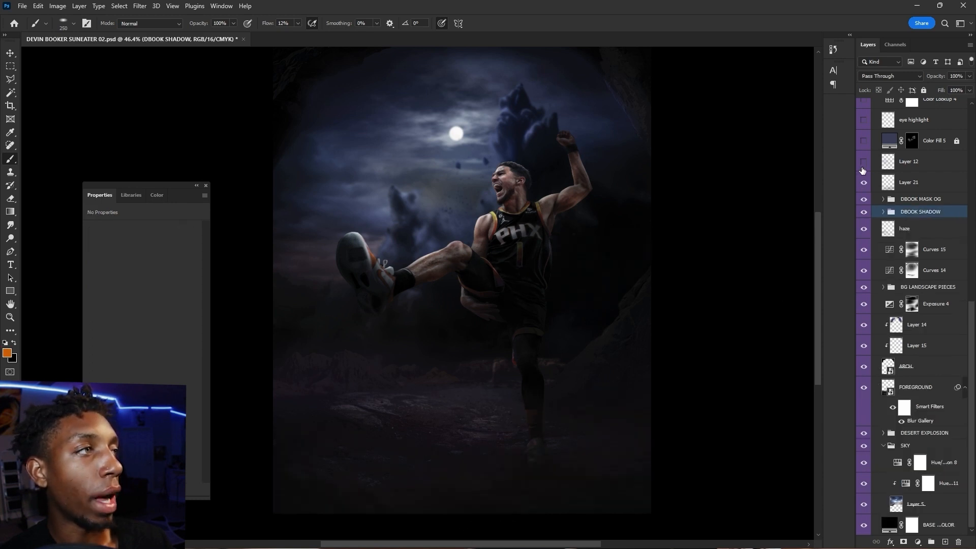
pyautogui.scroll(-1, 417, 369)
pyautogui.scroll(1, 417, 368)
pyautogui.click(908, 164)
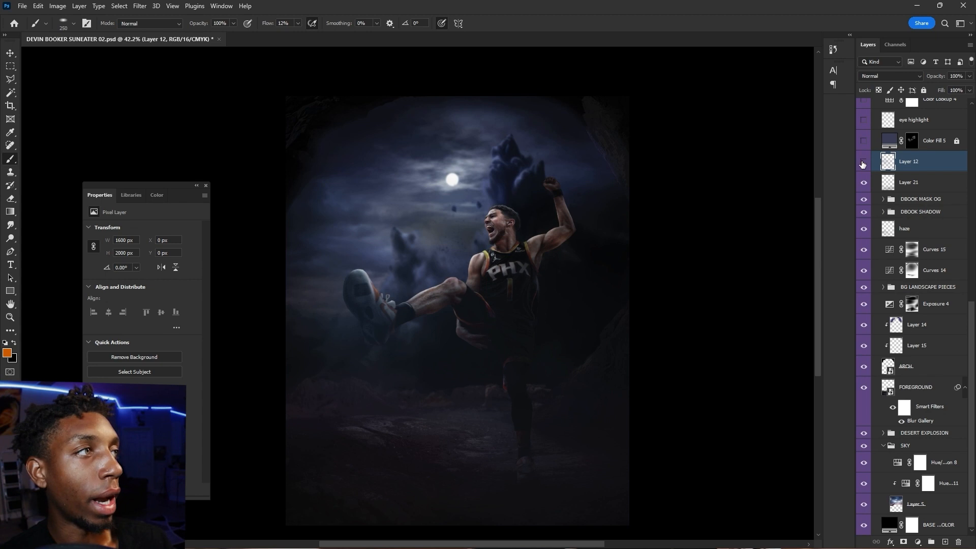
pyautogui.click(863, 162)
pyautogui.click(864, 163)
pyautogui.click(863, 164)
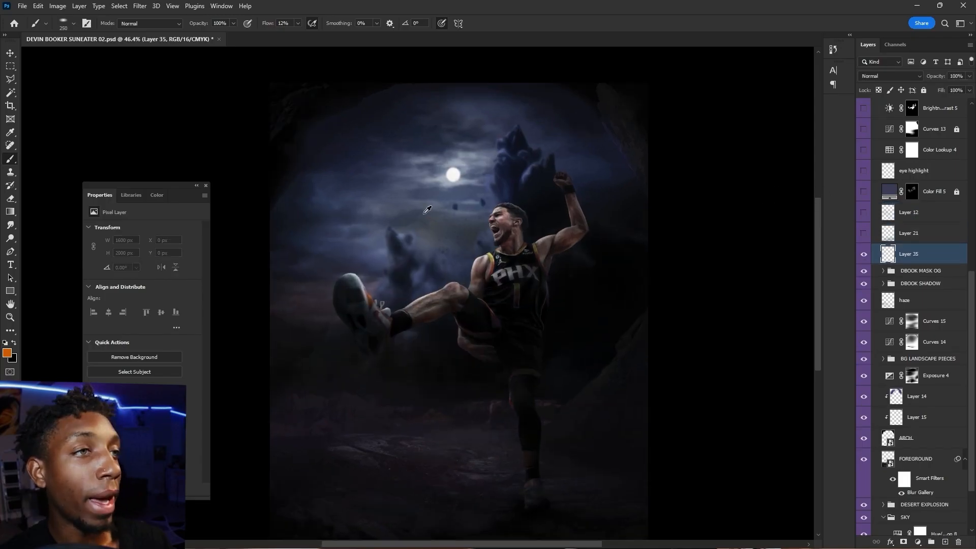
# Try painting sampled blue-grey haze over the raised leg on Layer 35 with a large soft brush, and undo the stroke.
pyautogui.scroll(3, 443, 229)
pyautogui.moveTo(374, 231)
pyautogui.mouseDown()
pyautogui.moveTo(389, 231)
pyautogui.moveTo(380, 239)
pyautogui.mouseUp()
pyautogui.rightClick(384, 239)
pyautogui.click(484, 264)
pyautogui.moveTo(346, 381)
pyautogui.mouseDown()
pyautogui.moveTo(298, 371)
pyautogui.moveTo(378, 366)
pyautogui.mouseUp()
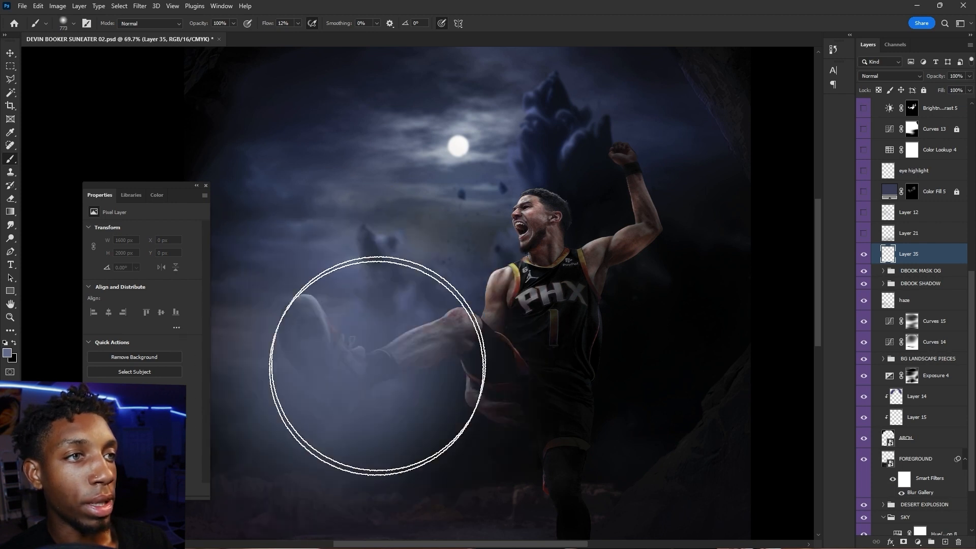
pyautogui.scroll(-3, 378, 366)
pyautogui.hotkey('ctrl', 'z')
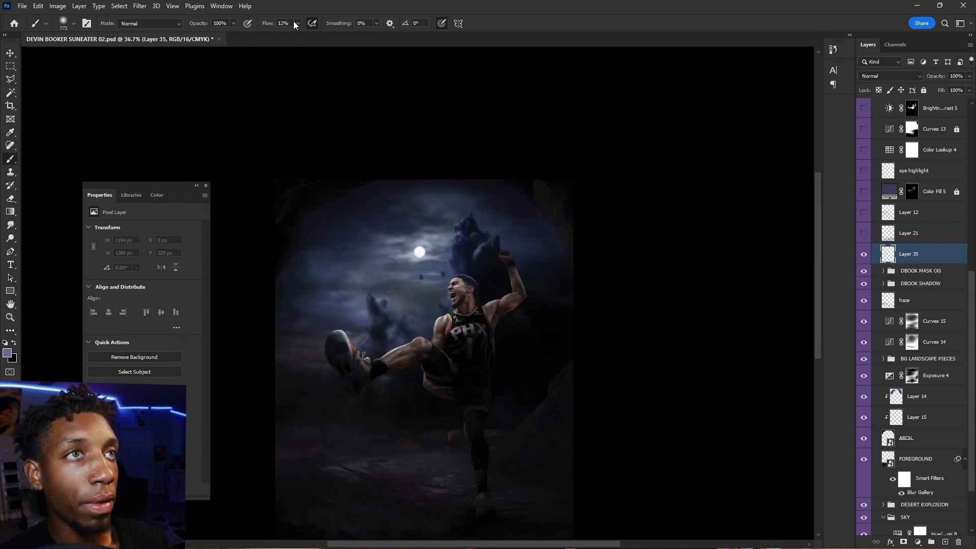
# Paint faint haze over the player and ground on Layer 35 at 8% flow, and soften it around the standing leg with the Eraser.
pyautogui.moveTo(448, 349)
pyautogui.mouseDown()
pyautogui.moveTo(442, 317)
pyautogui.moveTo(363, 327)
pyautogui.mouseUp()
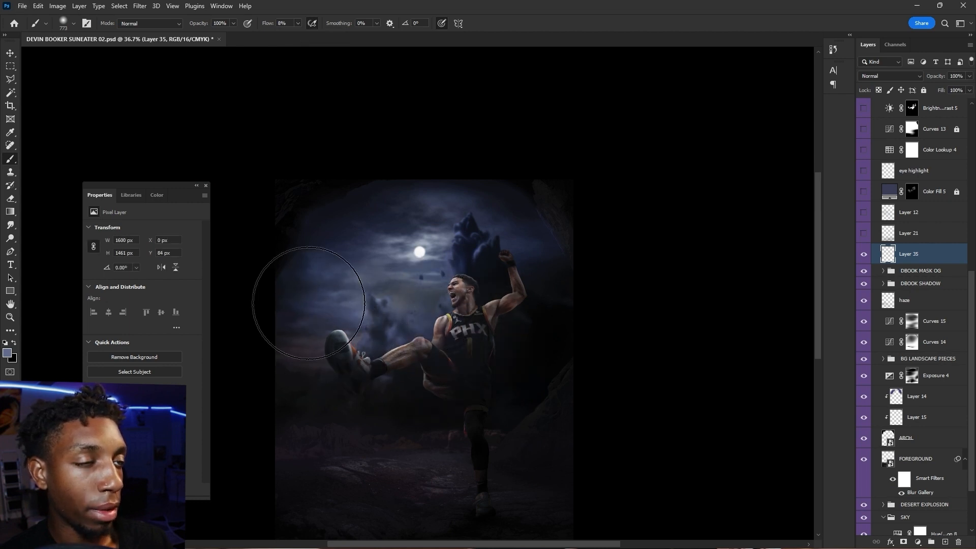
pyautogui.keyDown('alt'); pyautogui.click(331, 361); pyautogui.keyUp('alt')
pyautogui.moveTo(427, 492); pyautogui.dragTo(261, 475)
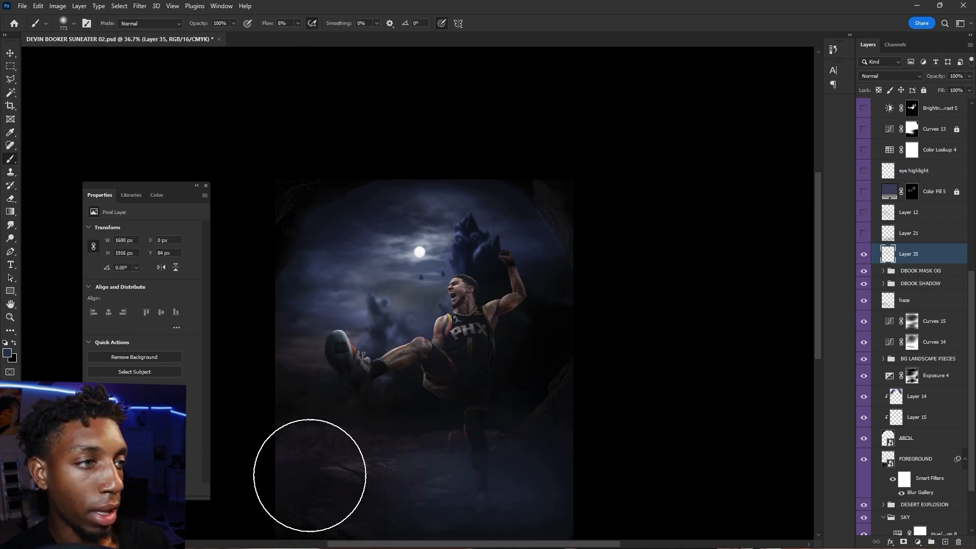
pyautogui.press('e')
pyautogui.moveTo(520, 480)
pyautogui.mouseDown()
pyautogui.moveTo(560, 480)
pyautogui.moveTo(550, 479)
pyautogui.mouseUp()
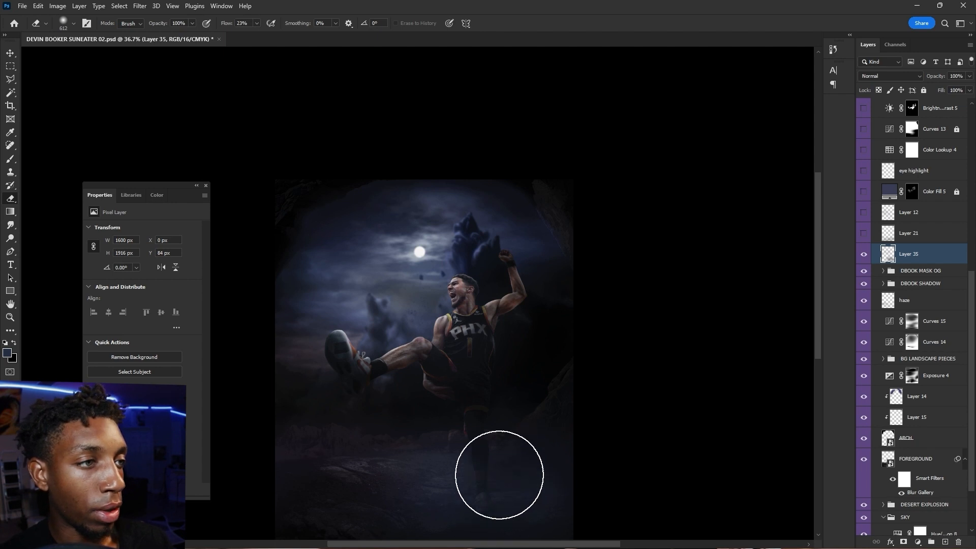
pyautogui.press('b')
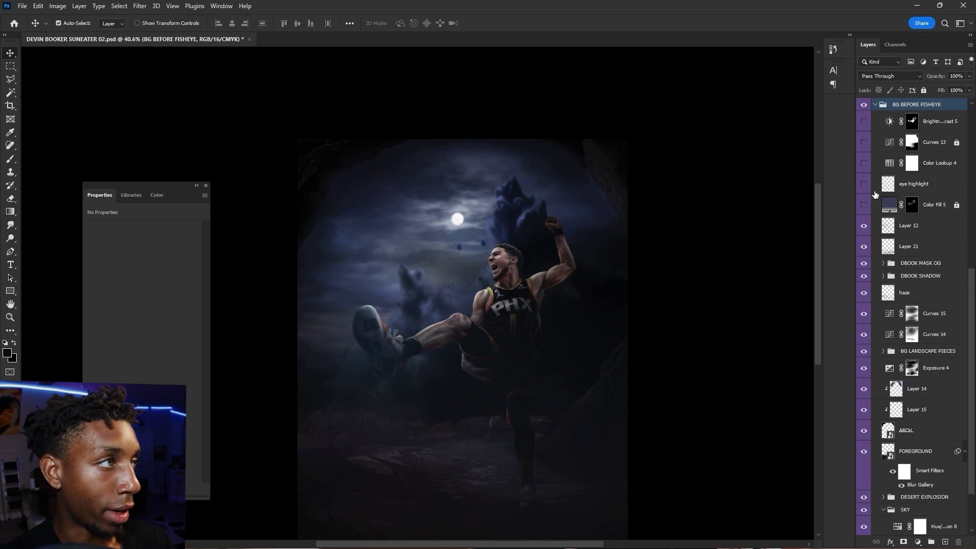
# Show the Color Fill 5 layer, unlock it, and inspect its fill color without altering it.
pyautogui.click(864, 206)
pyautogui.click(913, 204)
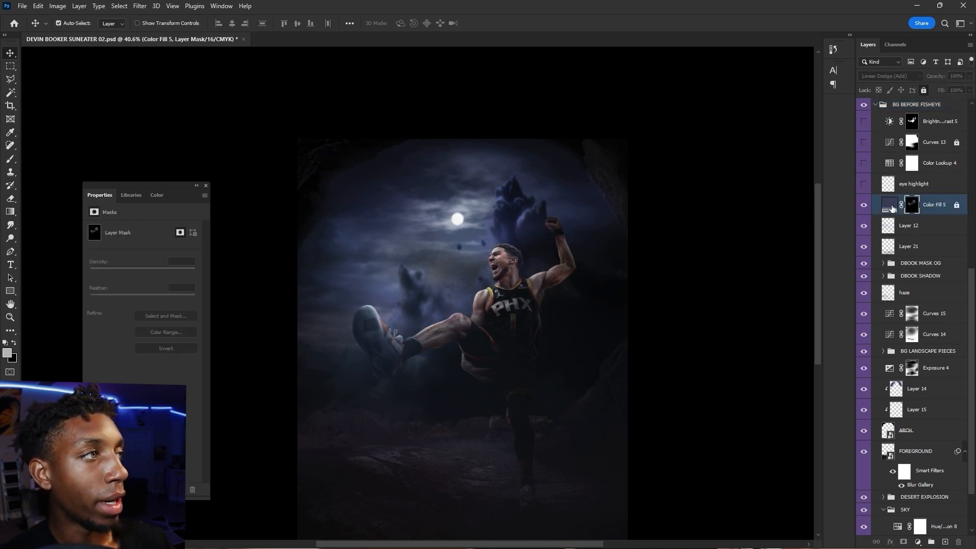
pyautogui.click(957, 206)
pyautogui.doubleClick(887, 206)
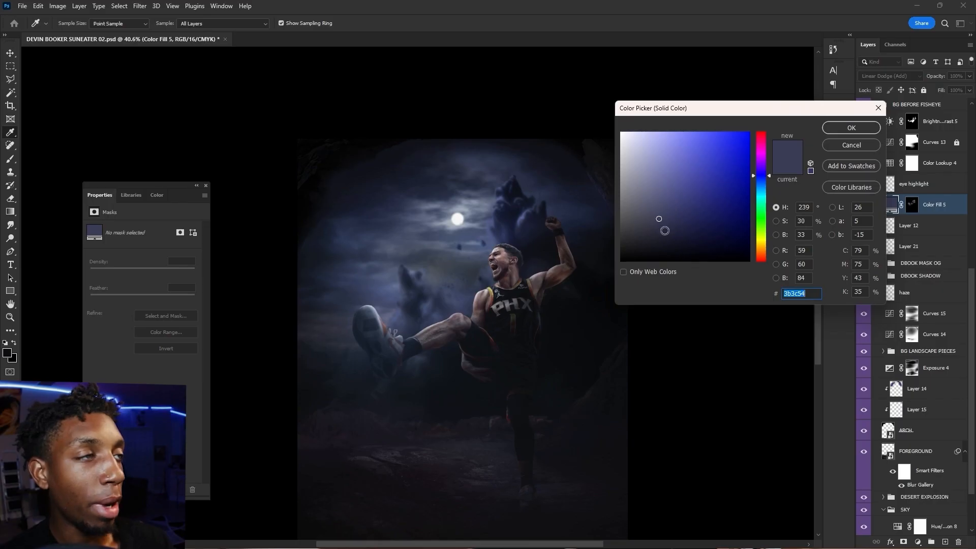
pyautogui.click(851, 128)
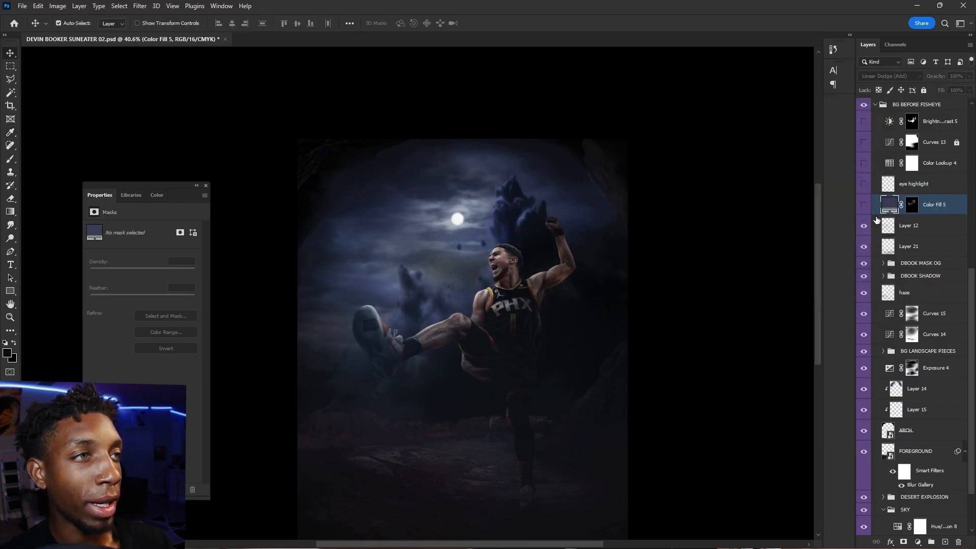
# Delete the old mask of Color Fill 5, keep its fill color 3b3c54, and add a fresh layer mask.
pyautogui.press('v')
pyautogui.click(920, 225)
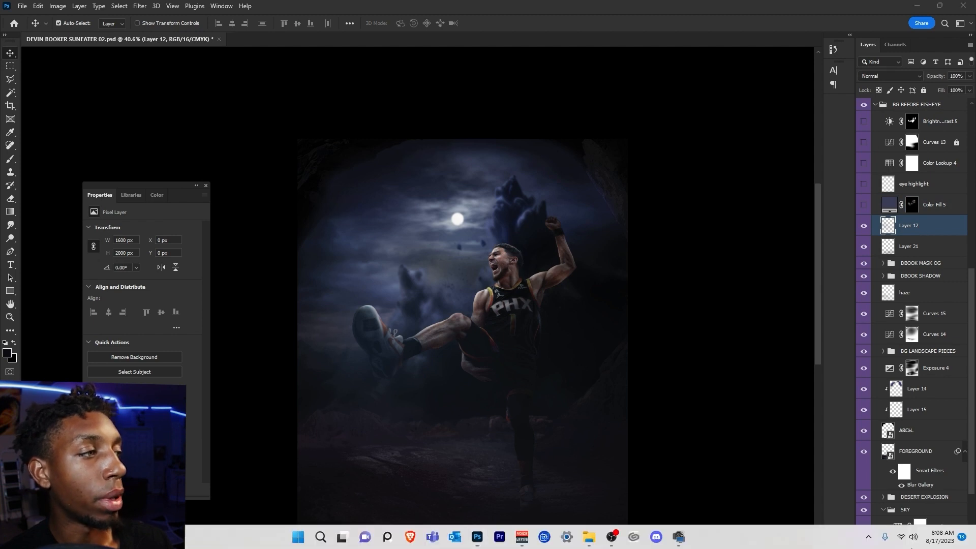
pyautogui.click(917, 542)
pyautogui.click(884, 211)
pyautogui.click(890, 209)
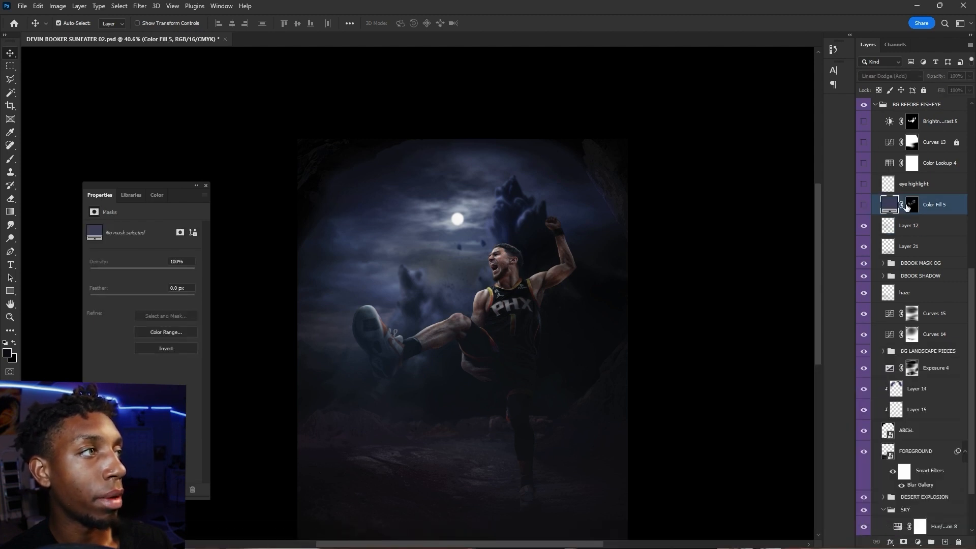
pyautogui.press('Delete')
pyautogui.doubleClick(889, 205)
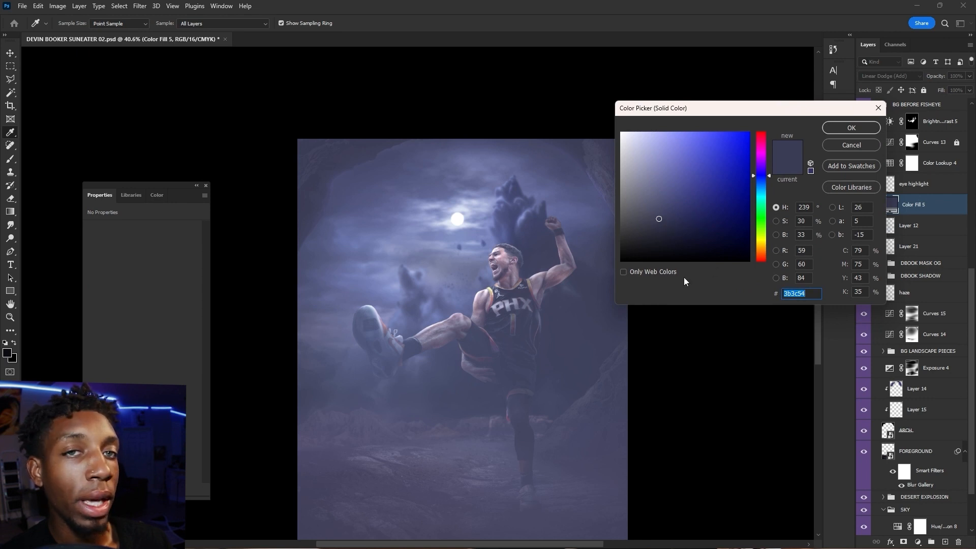
pyautogui.click(871, 129)
pyautogui.click(901, 542)
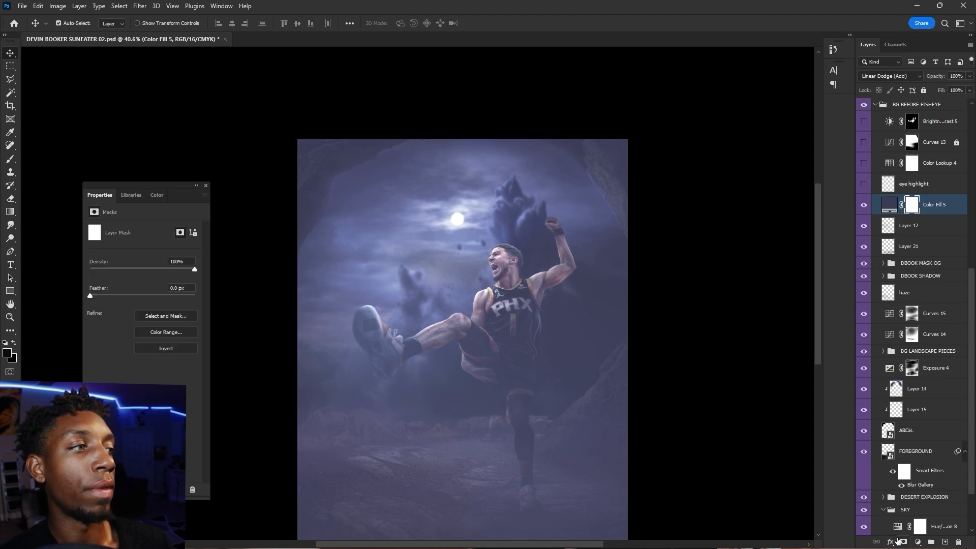
# Invert the Color Fill 5 mask to black and paint white at 8% flow over the player's shoulder, raised leg and shoe.
pyautogui.press('b')
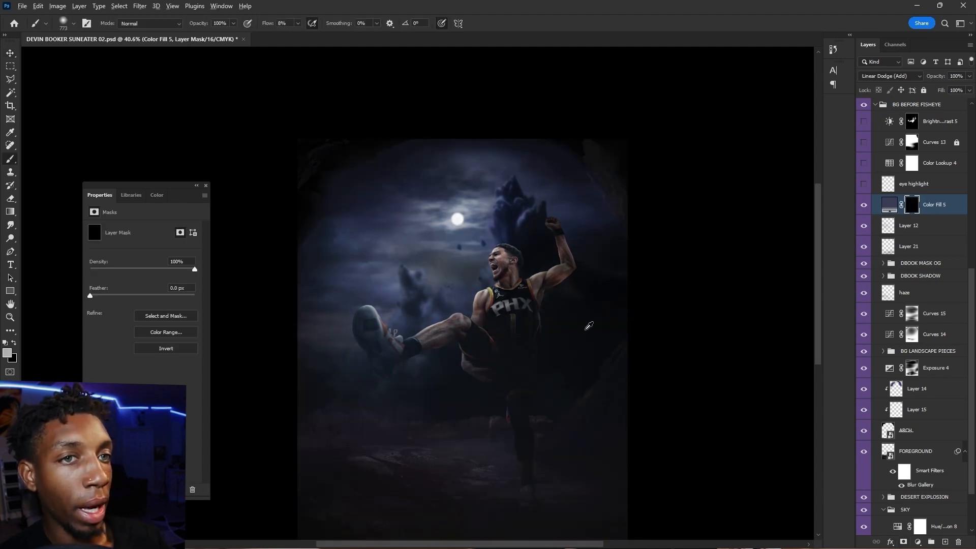
pyautogui.scroll(3, 585, 321)
pyautogui.press('x')
pyautogui.moveTo(386, 250); pyautogui.dragTo(312, 250)
pyautogui.press('x')
pyautogui.click(423, 229)
pyautogui.moveTo(422, 229); pyautogui.dragTo(388, 235)
pyautogui.moveTo(398, 278); pyautogui.dragTo(407, 276)
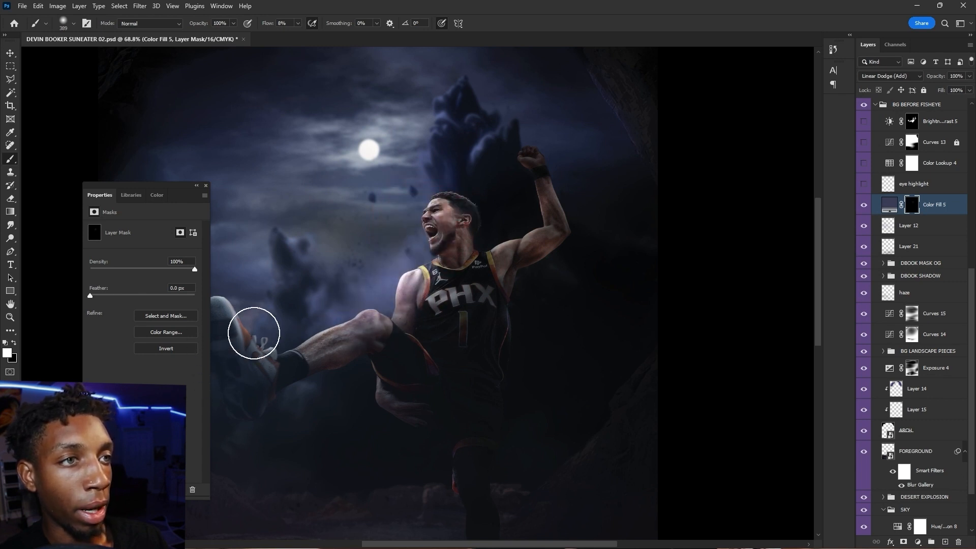
pyautogui.keyDown('alt'); pyautogui.click(283, 317); pyautogui.keyUp('alt')
# Reveal the highlight on the player's face and raised arm with a smaller brush, and mask the spill beside the face in black.
pyautogui.keyDown('alt'); pyautogui.moveTo(477, 215); pyautogui.dragTo(436, 215); pyautogui.keyUp('alt')
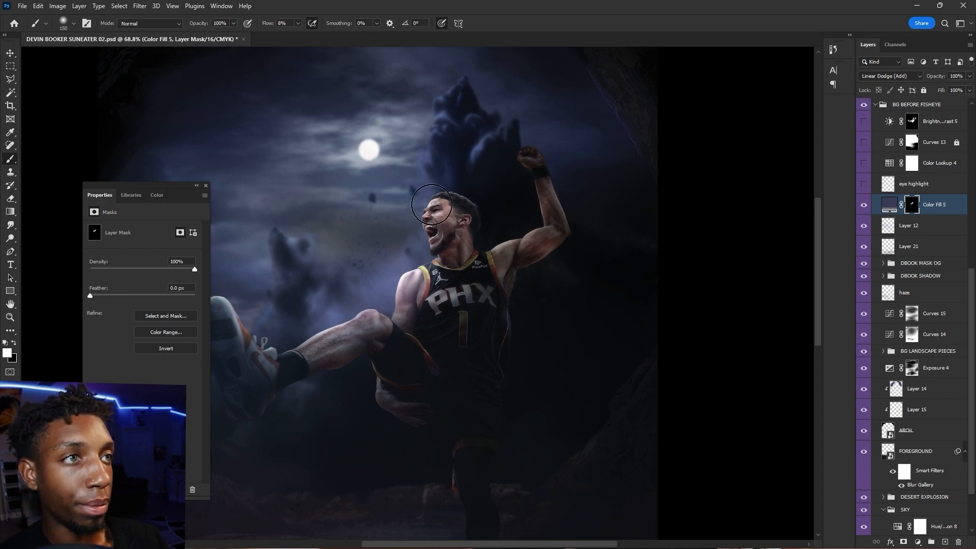
pyautogui.moveTo(431, 206); pyautogui.dragTo(431, 200)
pyautogui.moveTo(511, 253); pyautogui.dragTo(521, 230)
pyautogui.press('x')
pyautogui.moveTo(407, 203); pyautogui.dragTo(410, 219)
pyautogui.press('x')
# Resize the brush over the jersey and mask out the fill spilling past the torso's edge below the raised arm.
pyautogui.moveTo(469, 339)
pyautogui.keyDown('alt'); pyautogui.mouseDown()
pyautogui.moveTo(517, 315)
pyautogui.moveTo(483, 317)
pyautogui.moveTo(482, 325)
pyautogui.moveTo(501, 331)
pyautogui.mouseUp(); pyautogui.keyUp('alt')
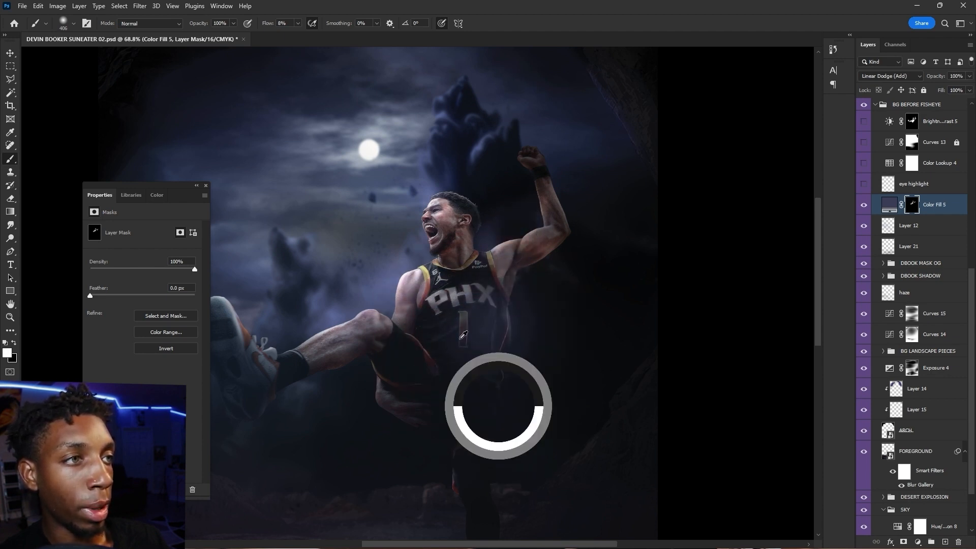
pyautogui.keyDown('alt'); pyautogui.moveTo(486, 335); pyautogui.dragTo(491, 355); pyautogui.keyUp('alt')
pyautogui.press('x')
pyautogui.moveTo(505, 318); pyautogui.dragTo(501, 340)
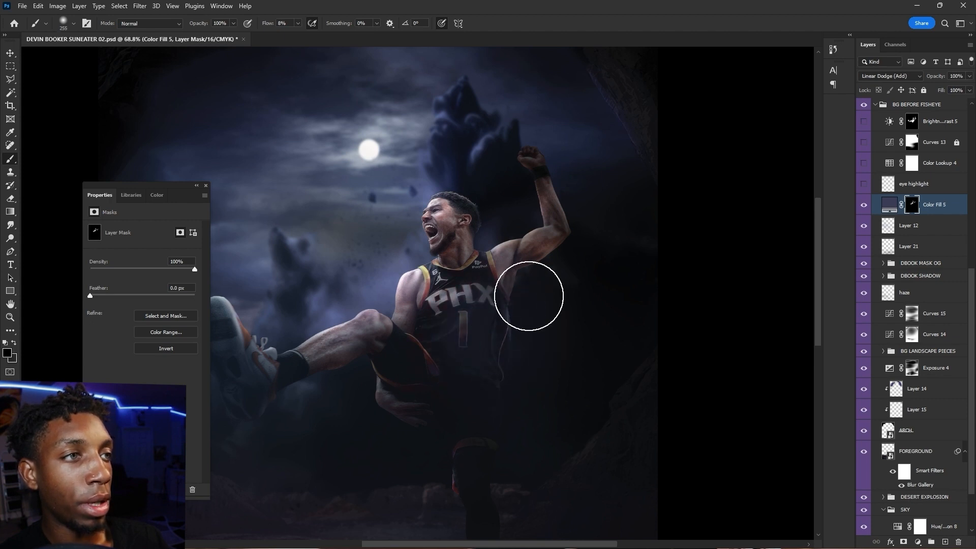
# Show eye highlight, Color Lookup 4, Curves 13 and Brightness/Contrast 5, and compare Color Fill 5 on and off.
pyautogui.scroll(-5, 466, 275)
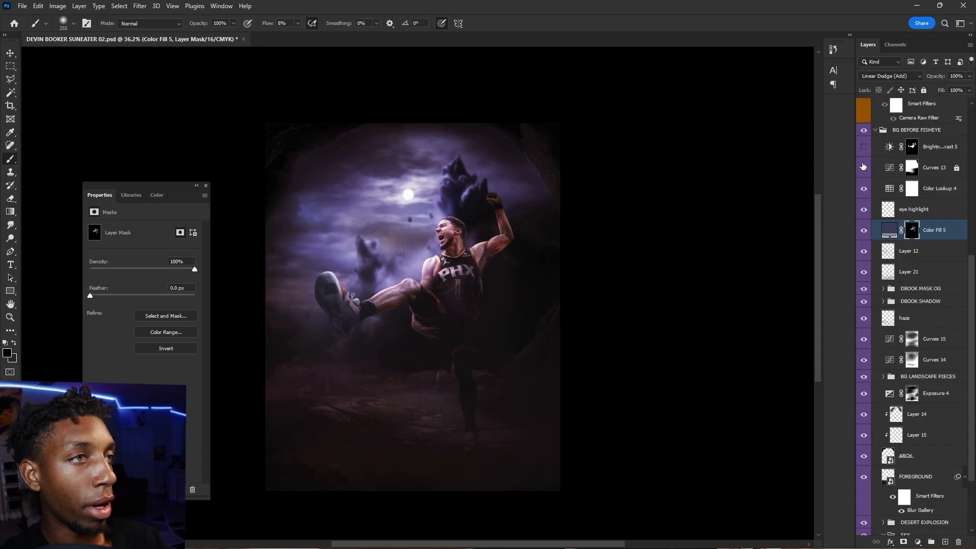
pyautogui.click(866, 147)
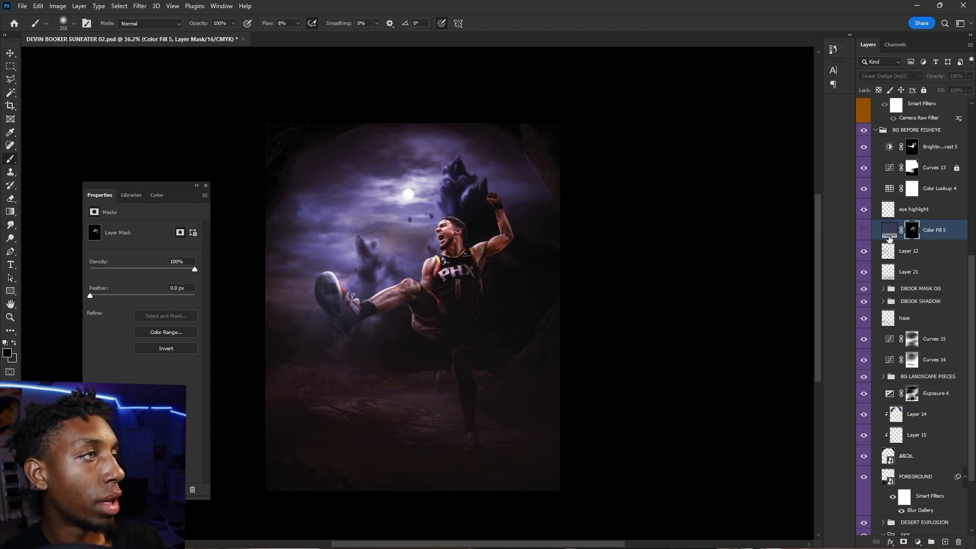
pyautogui.rightClick(913, 230)
pyautogui.click(890, 186)
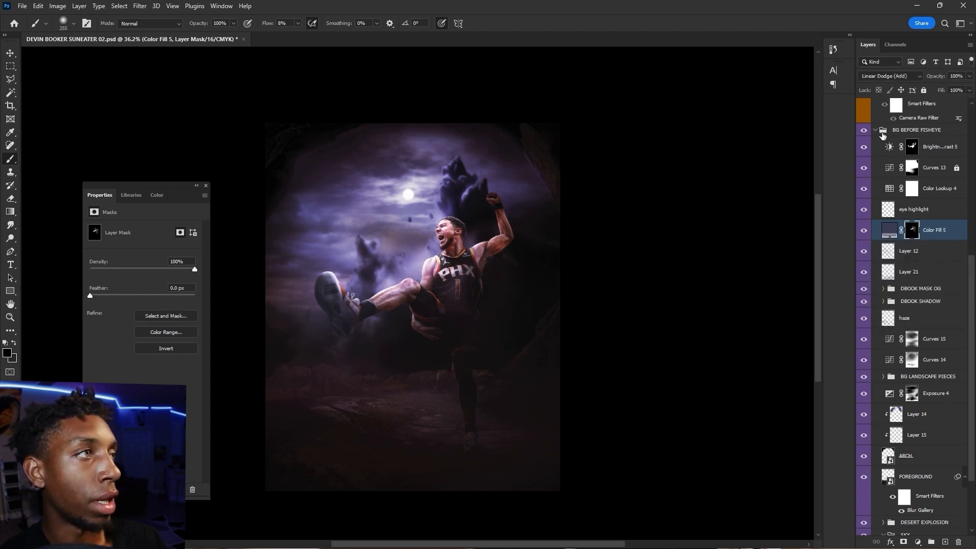
# Collapse the BG BEFORE FISHEYE group, isolate the merged background layer above it, and compare that layer on and off.
pyautogui.click(880, 131)
pyautogui.click(876, 130)
pyautogui.scroll(1, 874, 183)
pyautogui.keyDown('alt'); pyautogui.click(862, 375); pyautogui.keyUp('alt')
pyautogui.click(862, 375)
pyautogui.click(861, 375)
pyautogui.click(861, 375)
pyautogui.click(861, 375)
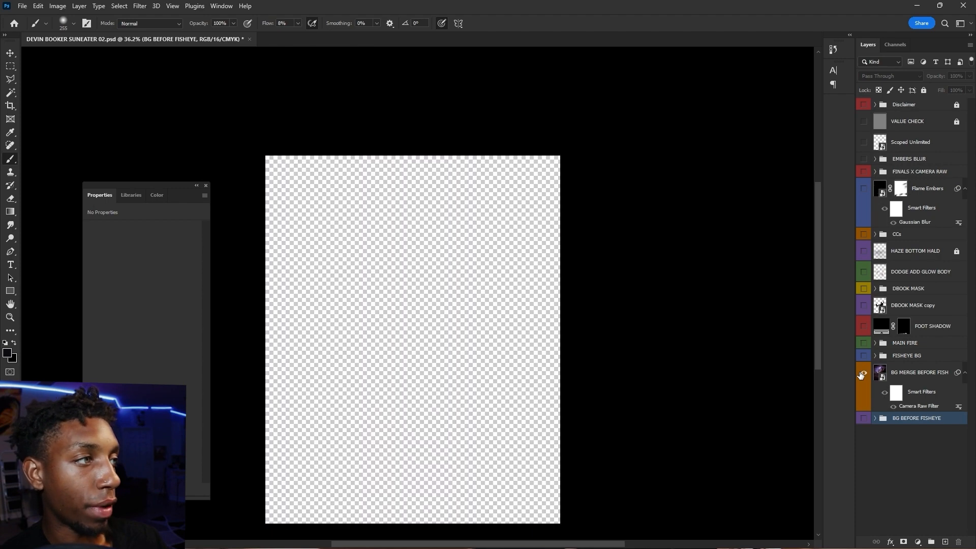
pyautogui.click(861, 376)
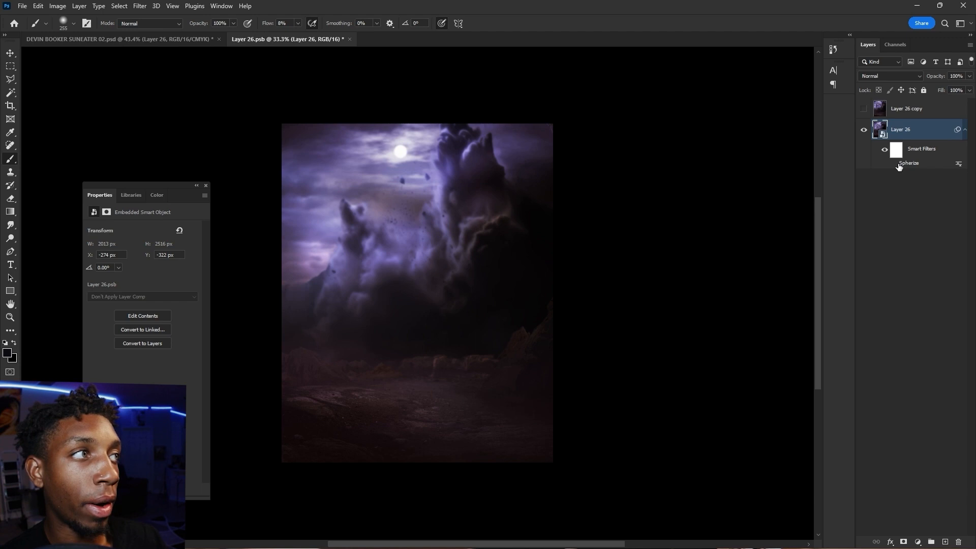
# Compare the Spherize smart filter of Layer 26 on and off inside Layer 26.psb.
pyautogui.click(895, 165)
pyautogui.click(895, 165)
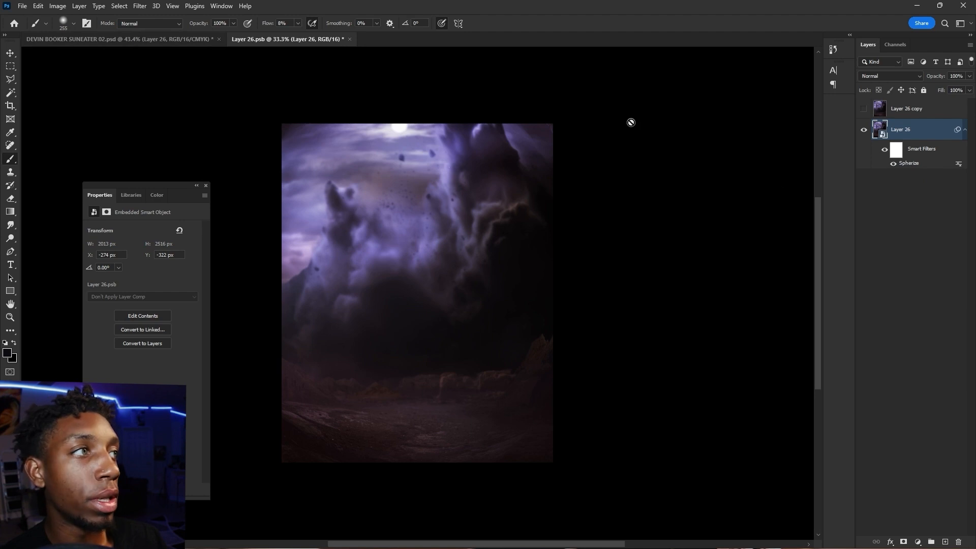
pyautogui.click(894, 163)
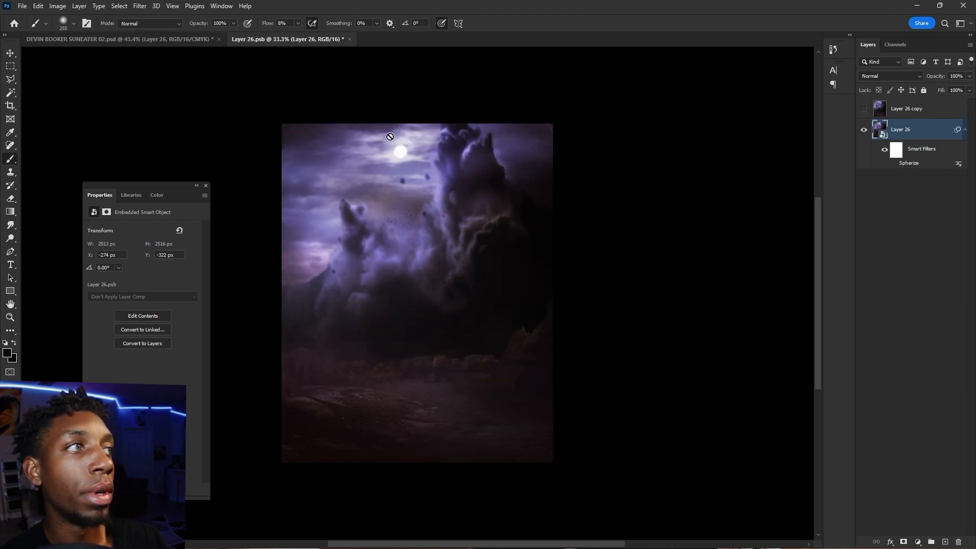
# Apply a Spherize distortion to Layer 26 with an amount of 77% in Normal mode, checking it in a zoomed-out preview.
pyautogui.click(140, 5)
pyautogui.moveTo(188, 160)
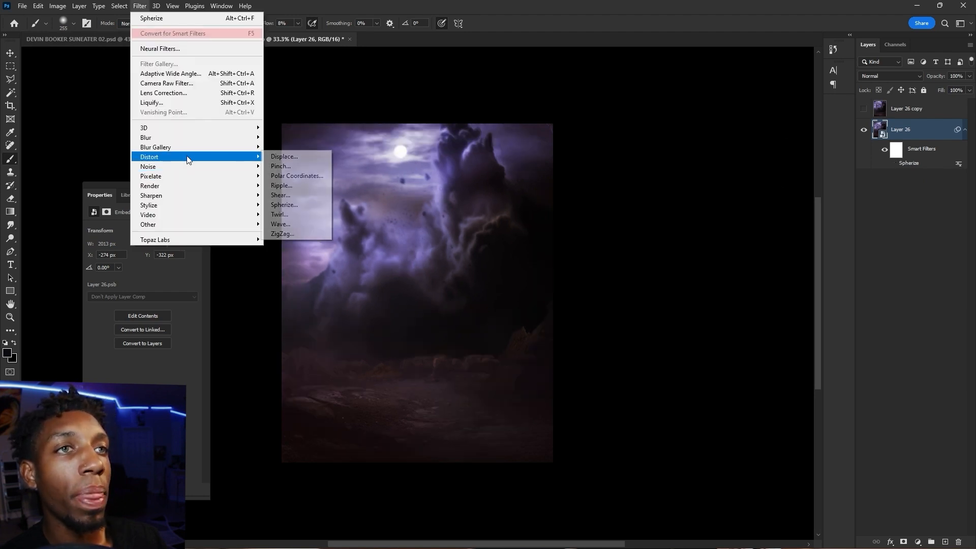
pyautogui.click(297, 205)
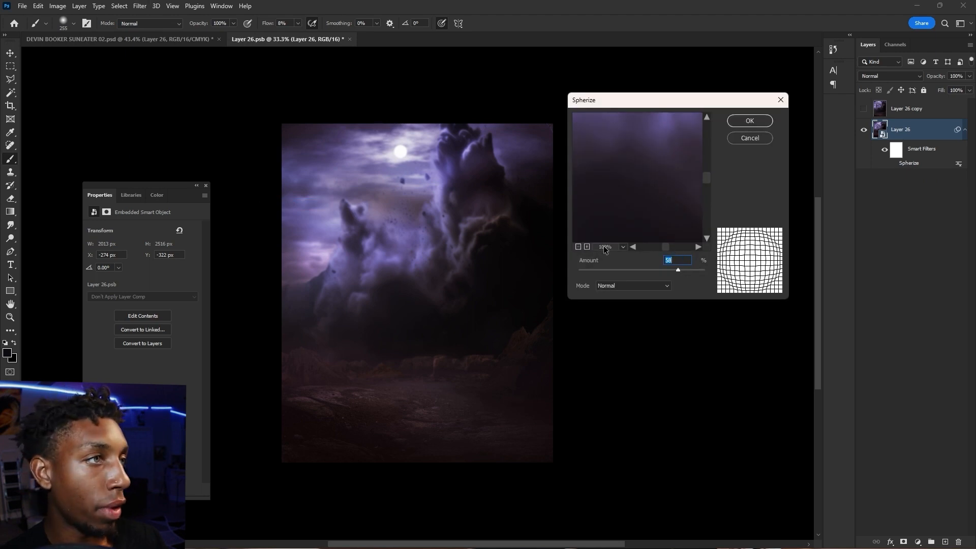
pyautogui.click(586, 247)
pyautogui.click(585, 247)
pyautogui.click(585, 246)
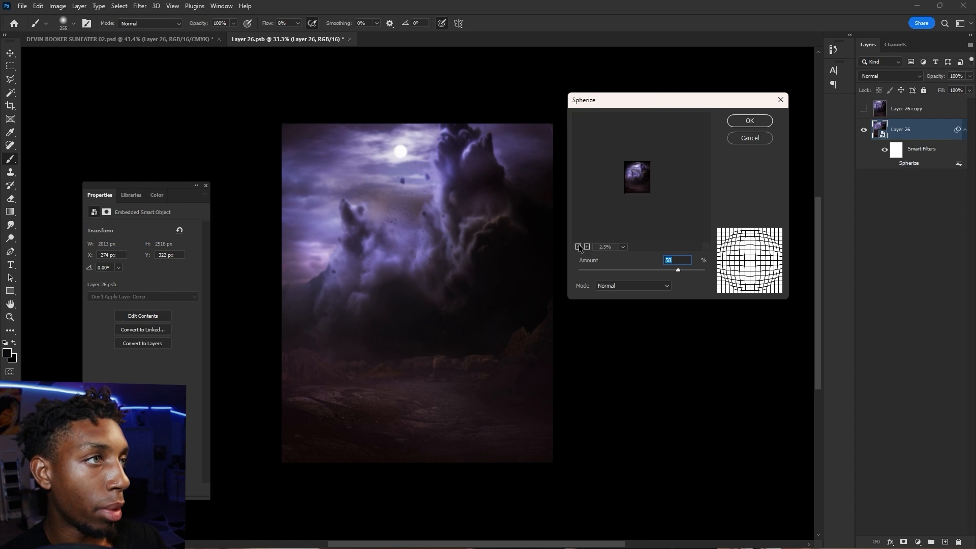
pyautogui.click(587, 246)
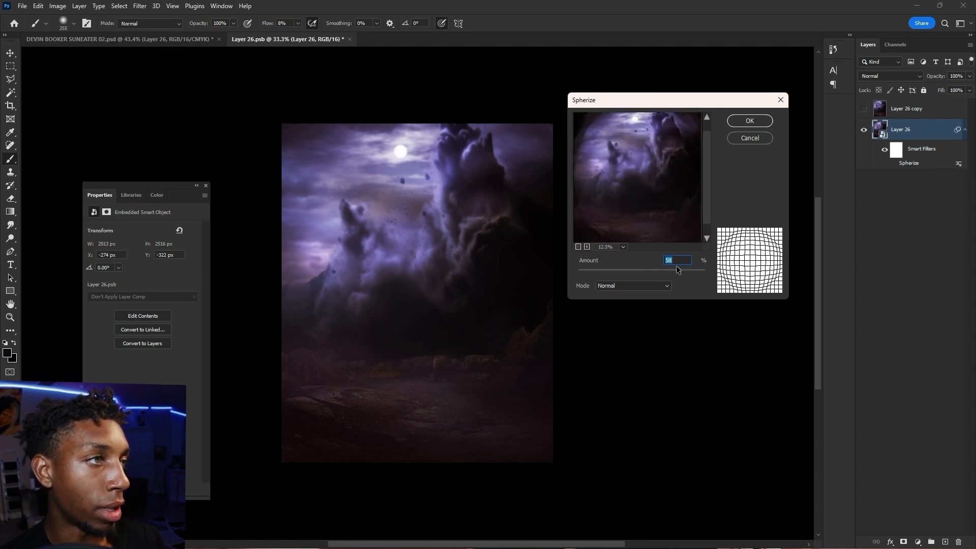
pyautogui.moveTo(678, 270)
pyautogui.mouseDown()
pyautogui.moveTo(700, 270)
pyautogui.moveTo(666, 270)
pyautogui.moveTo(705, 270)
pyautogui.moveTo(690, 270)
pyautogui.mouseUp()
pyautogui.click(661, 270)
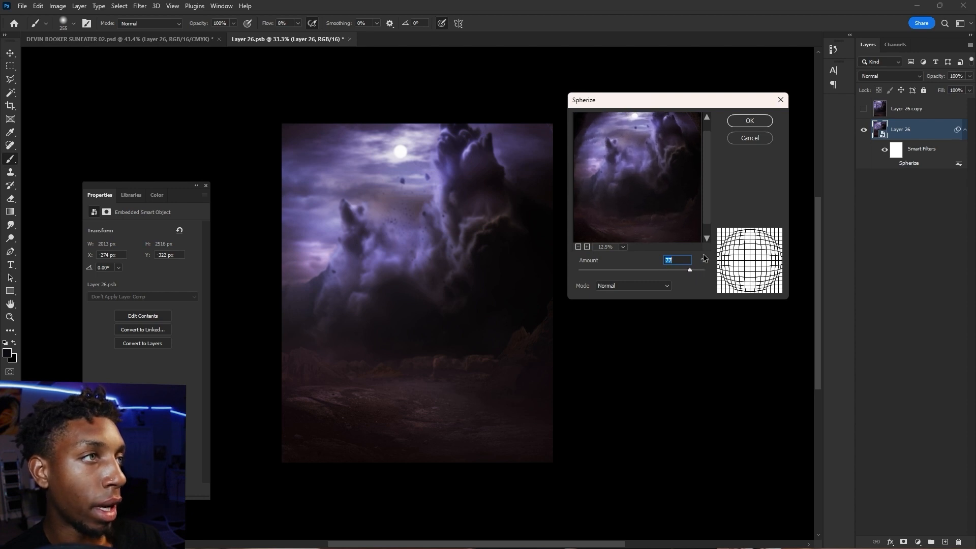
pyautogui.click(750, 121)
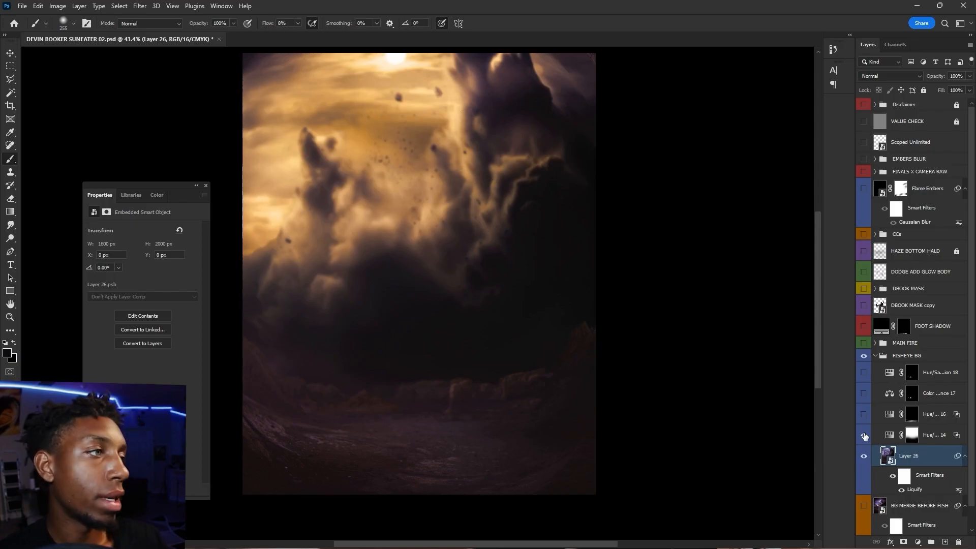
# Compare and show Hue/Saturation 14 and 16 in the FISHEYE BG group, inspecting the colorize settings of Hue/Saturation 14.
pyautogui.click(865, 436)
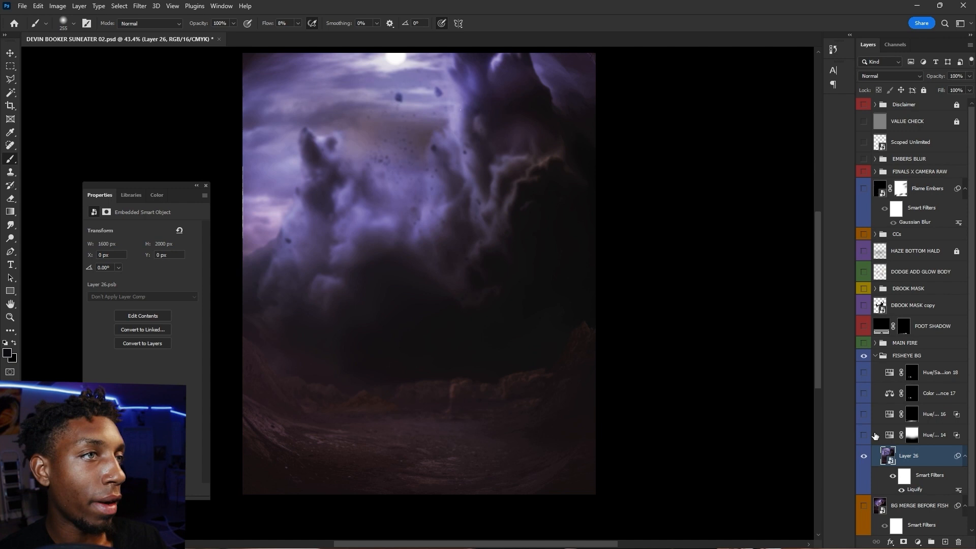
pyautogui.click(875, 436)
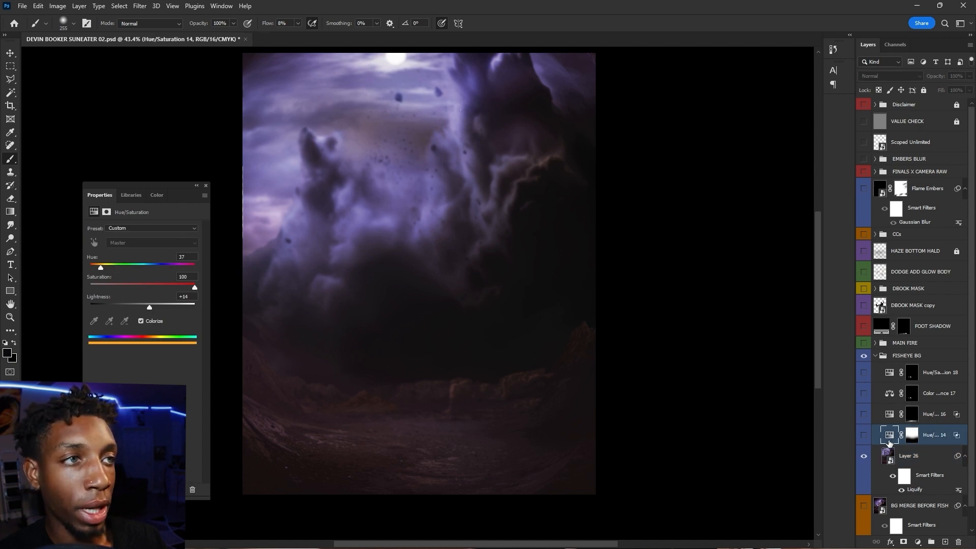
pyautogui.click(864, 436)
pyautogui.click(864, 414)
pyautogui.click(865, 414)
pyautogui.click(864, 414)
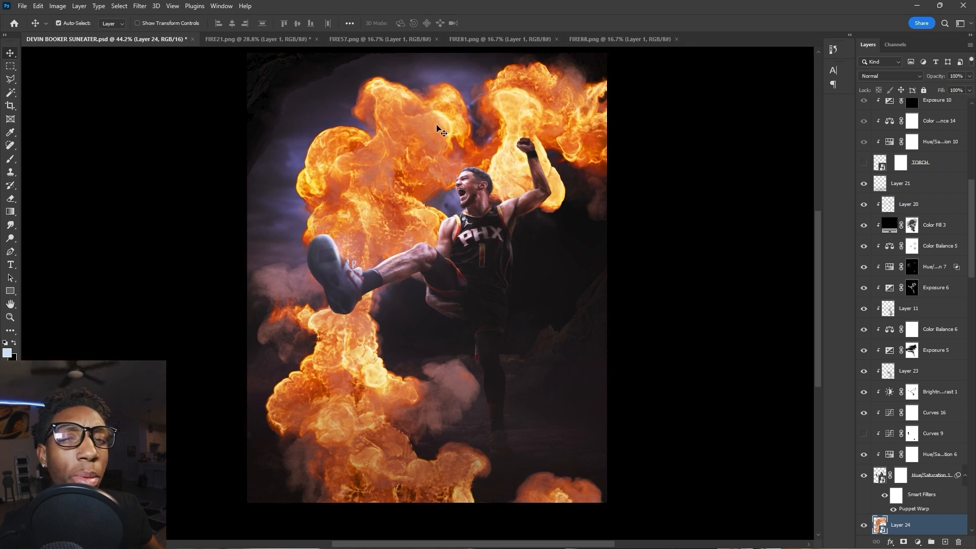
# Scale the fire on Layer 24 down to 10.38% and position it as a ring behind the player.
pyautogui.hotkey('ctrl', 't')
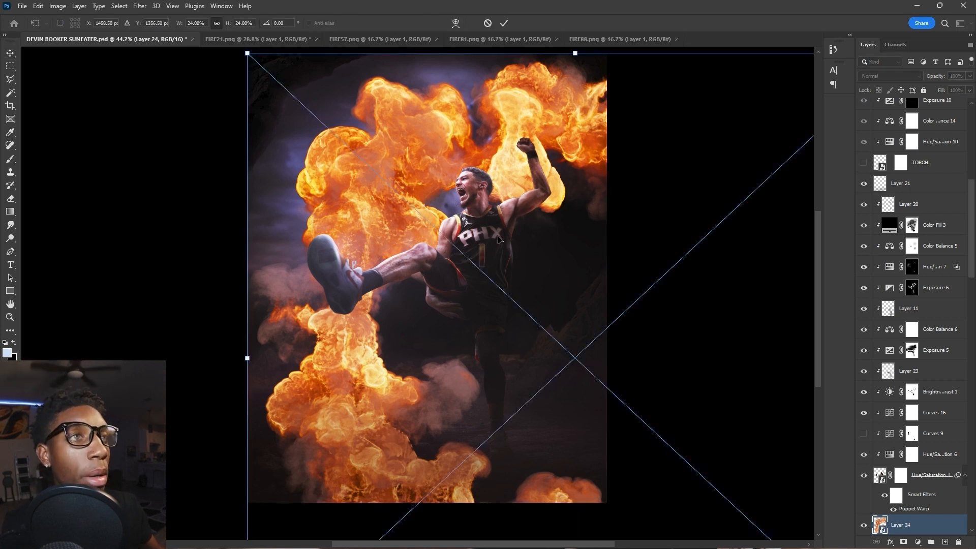
pyautogui.moveTo(581, 74); pyautogui.dragTo(581, 371)
pyautogui.moveTo(605, 402); pyautogui.dragTo(504, 193)
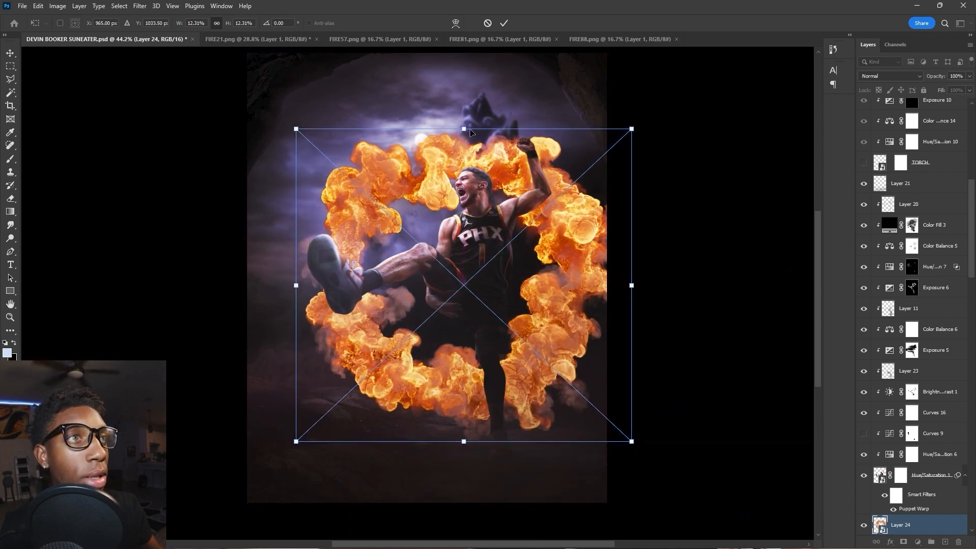
pyautogui.moveTo(468, 129); pyautogui.dragTo(469, 150)
pyautogui.moveTo(492, 147); pyautogui.dragTo(492, 137)
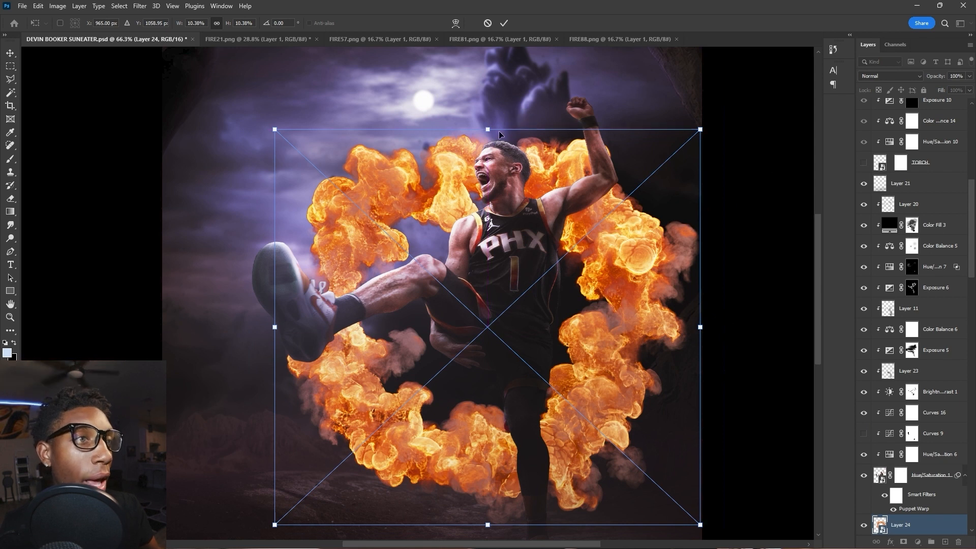
pyautogui.press('Return')
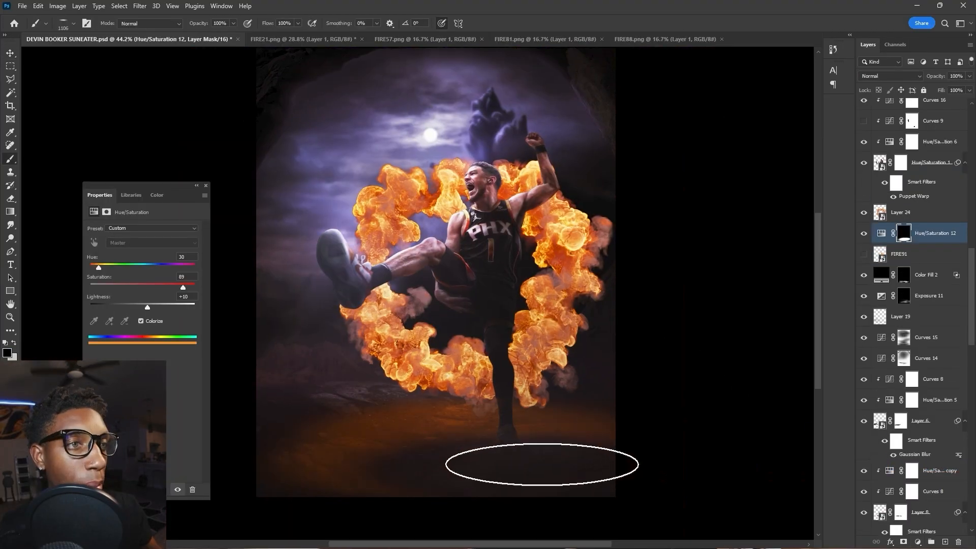
# Split the black Underlying Layer slider in the Blend If settings of Hue/Saturation 12, and select its mask.
pyautogui.doubleClick(885, 237)
pyautogui.moveTo(718, 408); pyautogui.dragTo(759, 406)
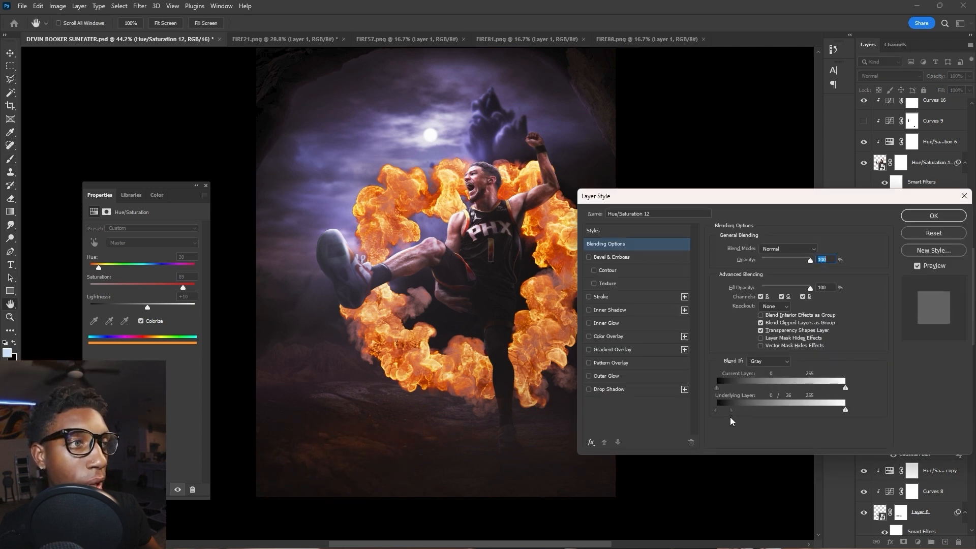
pyautogui.click(934, 215)
pyautogui.click(904, 234)
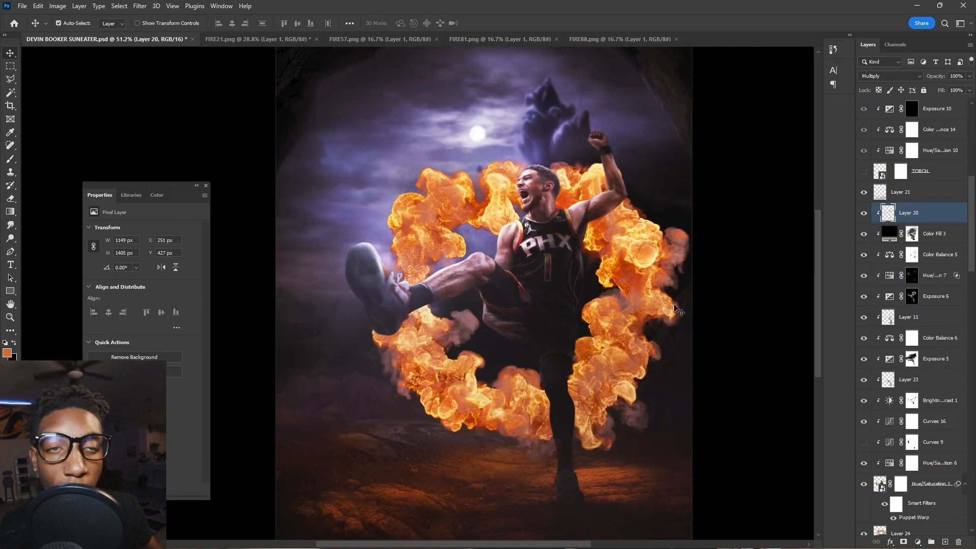
# Paint sampled fire-orange glow over the player's arm and torso on a new Linear Dodge (Add) layer, and erase excess around the face.
pyautogui.keyDown('alt'); pyautogui.click(597, 311); pyautogui.keyUp('alt')
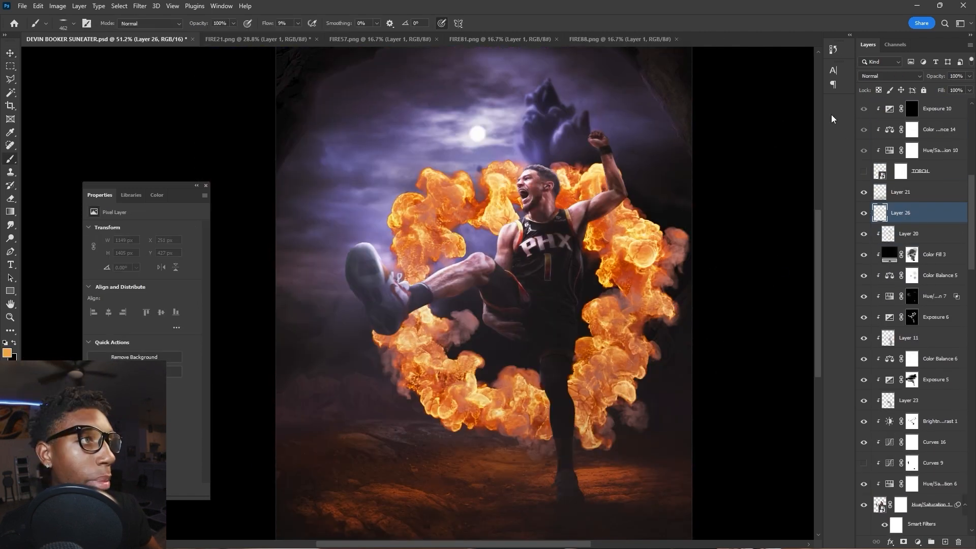
pyautogui.moveTo(644, 290)
pyautogui.mouseDown()
pyautogui.moveTo(633, 281)
pyautogui.moveTo(626, 289)
pyautogui.mouseUp()
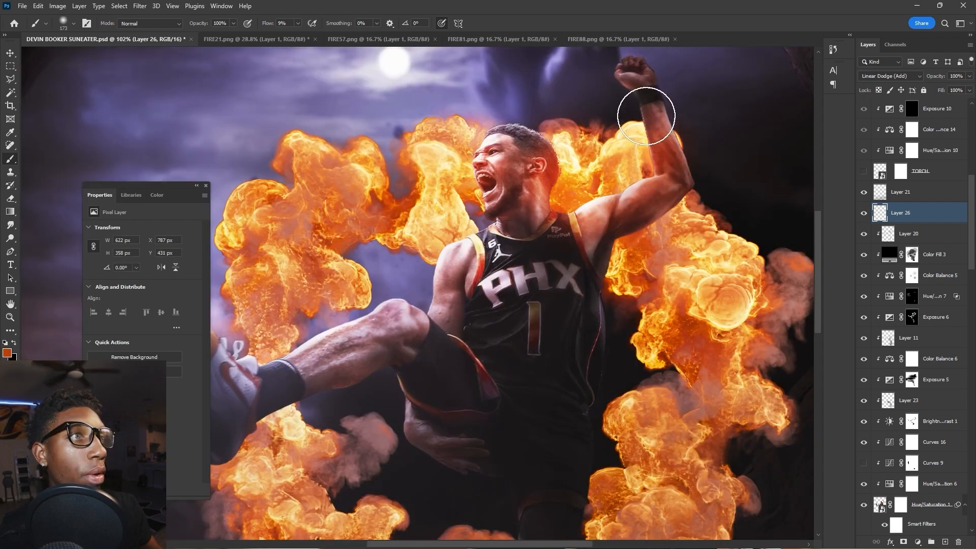
pyautogui.keyDown('alt'); pyautogui.rightClick(696, 239); pyautogui.keyUp('alt')
pyautogui.moveTo(693, 241); pyautogui.dragTo(635, 330)
pyautogui.scroll(-2, 637, 389)
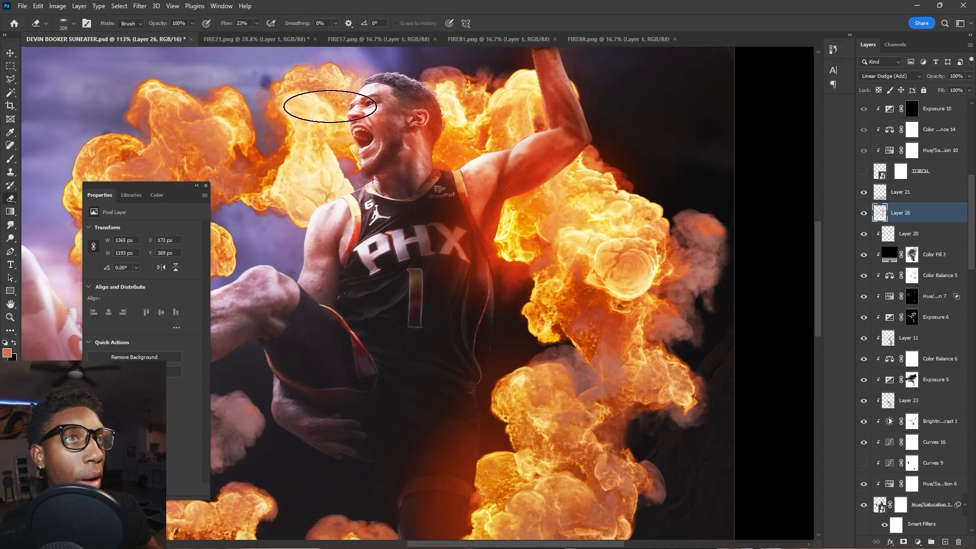
pyautogui.keyDown('alt'); pyautogui.rightClick(330, 106); pyautogui.keyUp('alt')
pyautogui.moveTo(367, 125); pyautogui.dragTo(389, 112)
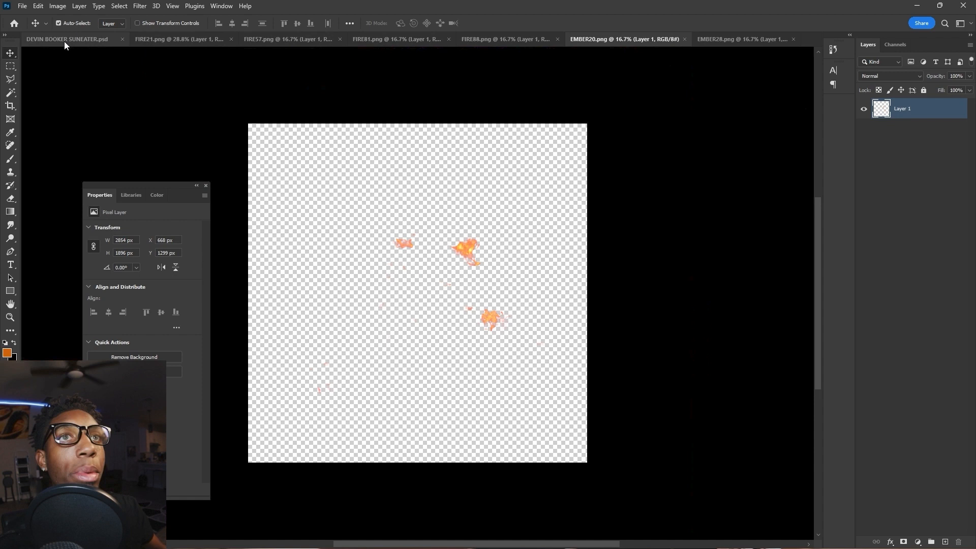
# Return to the poster document, select the DODGE ADD GLOW BODY layer, and compare the player with and without its glow.
pyautogui.click(64, 41)
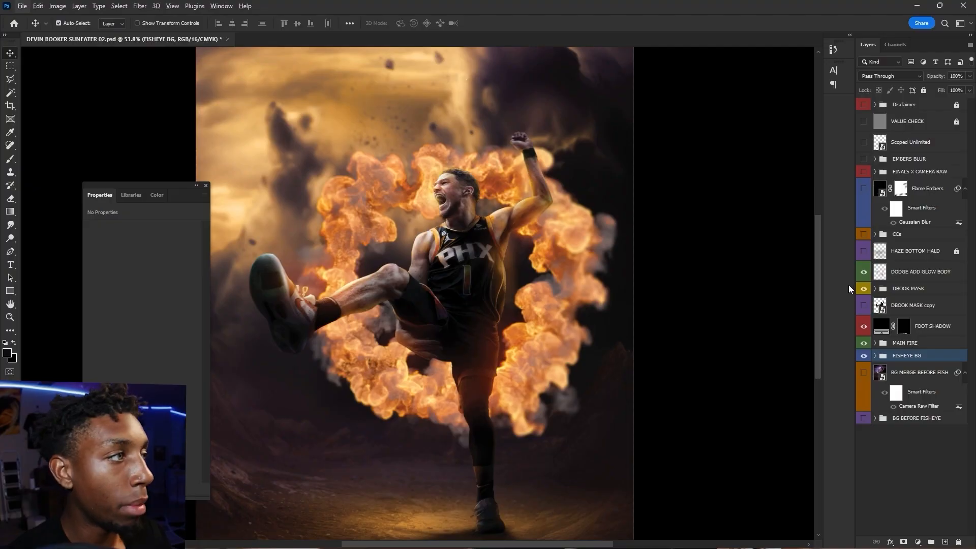
pyautogui.click(865, 271)
pyautogui.click(865, 271)
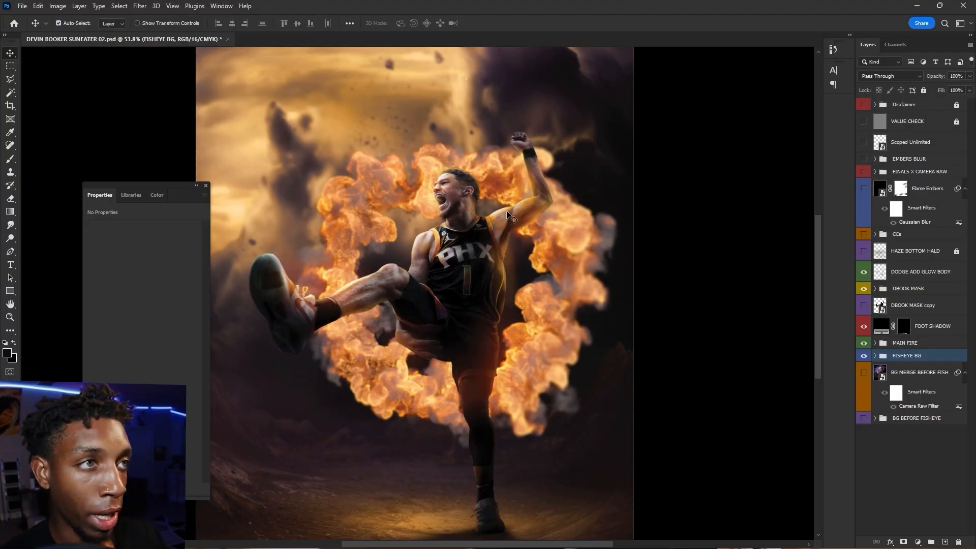
pyautogui.click(864, 272)
pyautogui.click(863, 272)
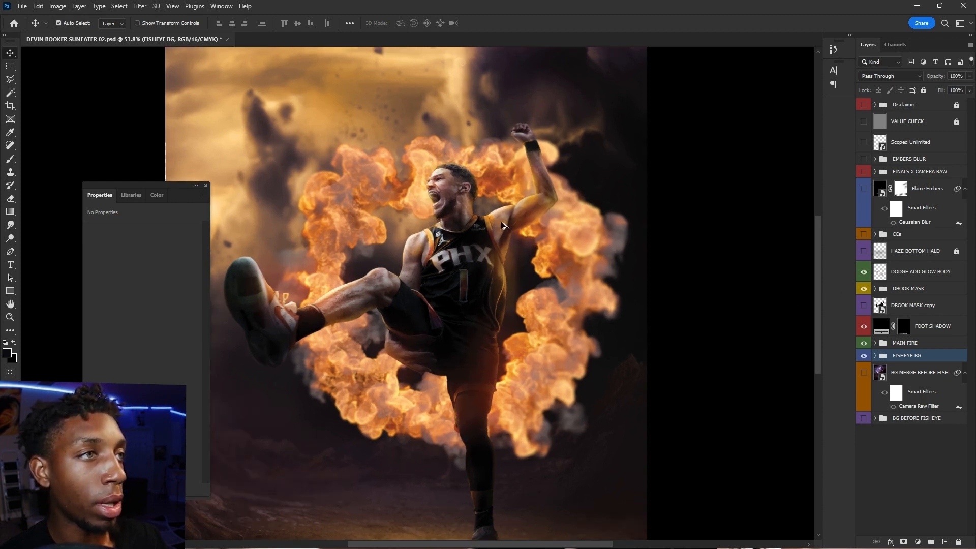
pyautogui.scroll(4, 504, 227)
pyautogui.click(910, 275)
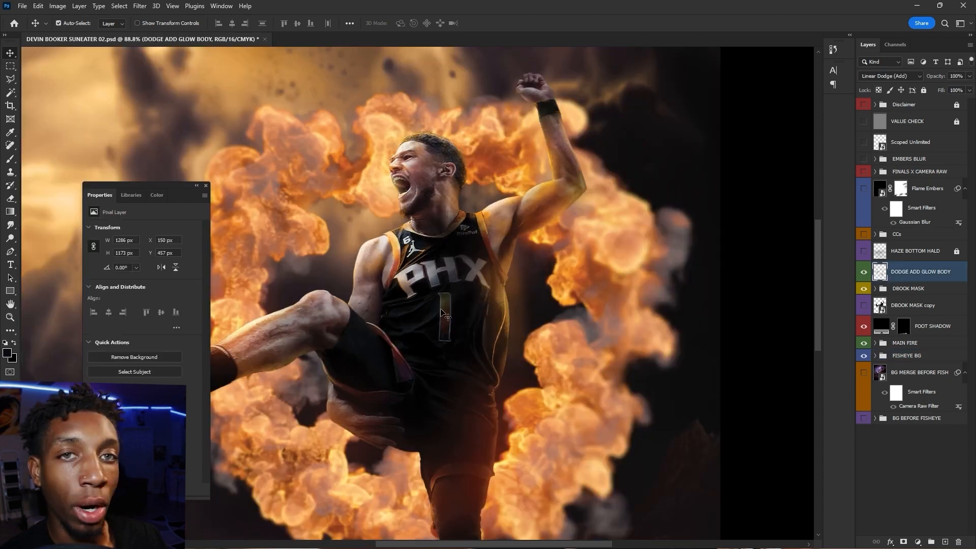
pyautogui.click(865, 273)
pyautogui.click(865, 273)
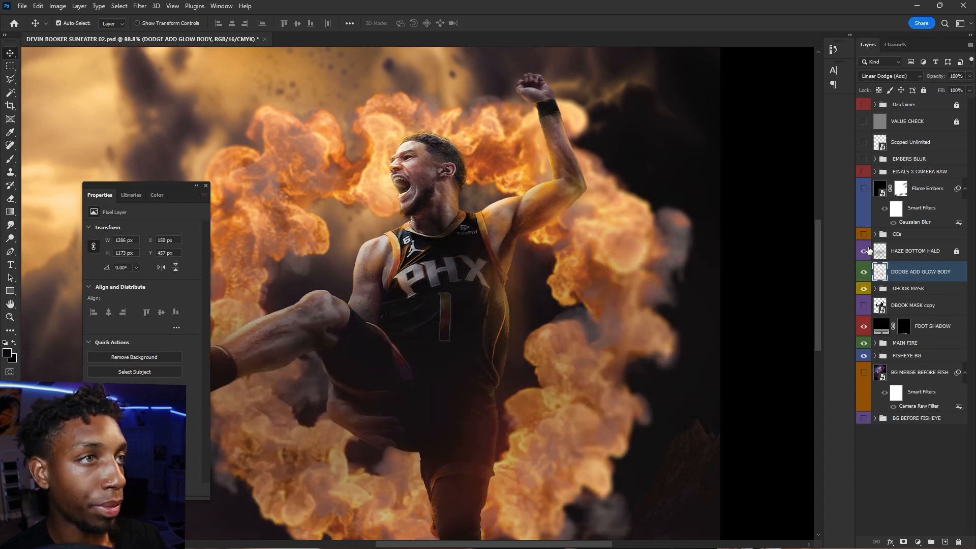
# Show the HAZE BOTTOM HALD layer and the CCs color correction group.
pyautogui.scroll(-4, 413, 257)
pyautogui.click(867, 252)
pyautogui.scroll(3, 605, 337)
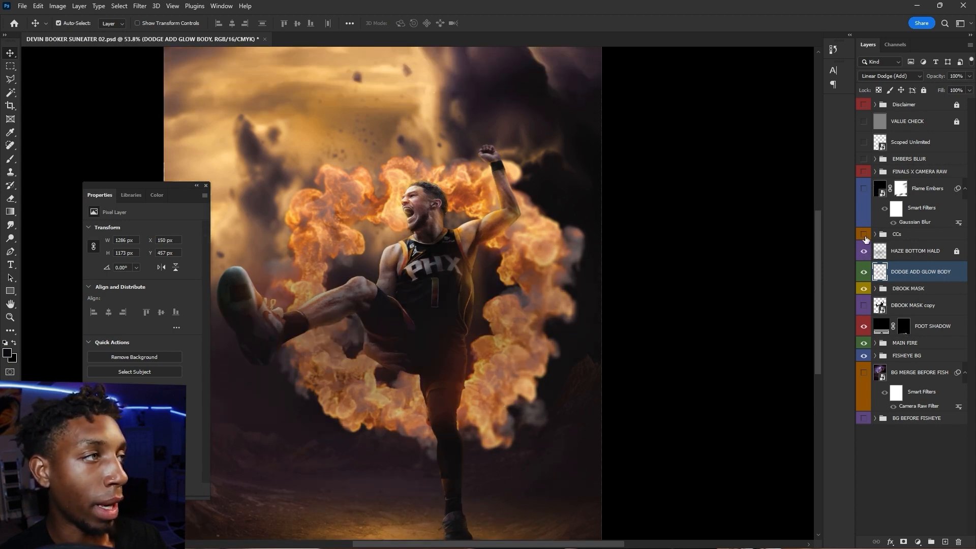
pyautogui.click(865, 237)
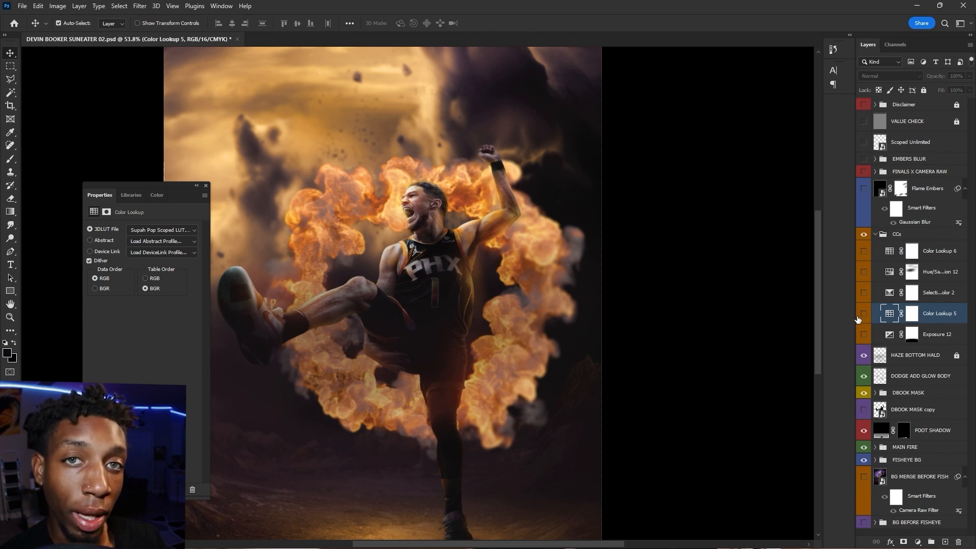
# Show Color Lookup 5 in the CCs group and compare the poster with and without its Supah Pop Scoped LUT.
pyautogui.click(866, 315)
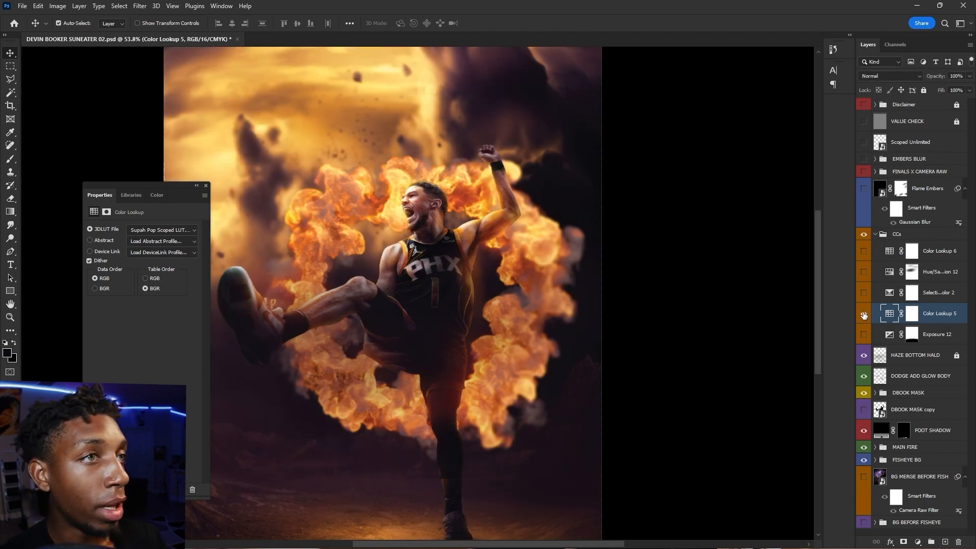
pyautogui.click(866, 315)
pyautogui.click(866, 315)
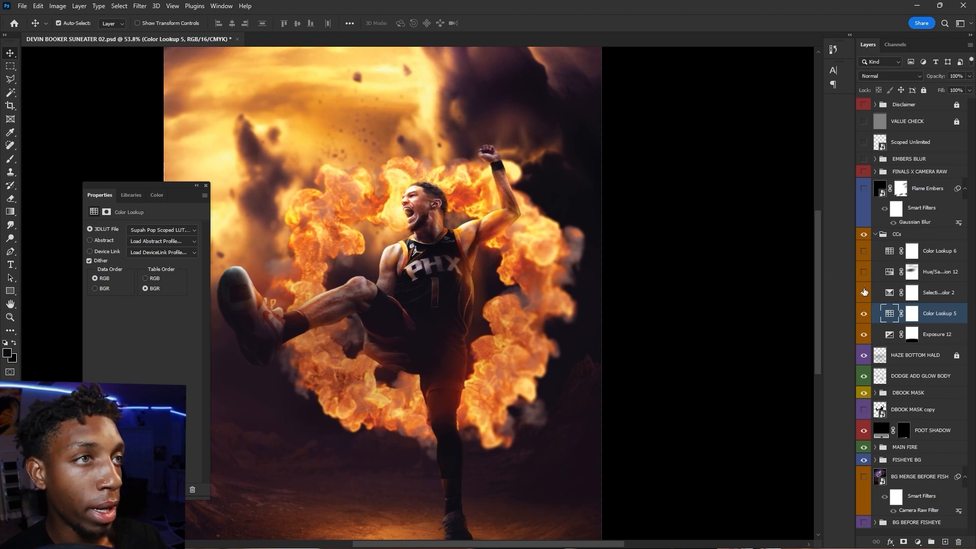
# Inspect the Reds sliders of Selective Color 2 and the list of other color ranges it can adjust.
pyautogui.click(911, 293)
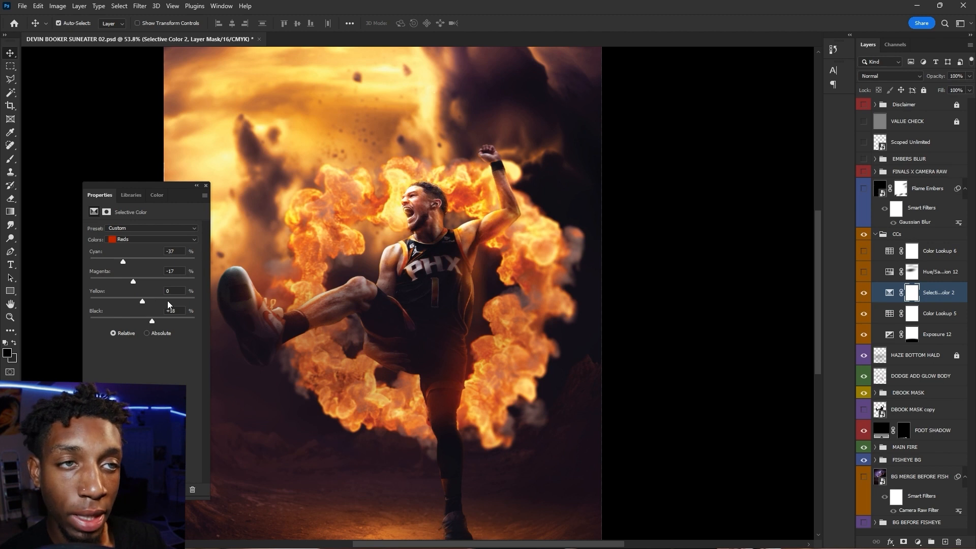
pyautogui.moveTo(89, 304); pyautogui.dragTo(128, 307)
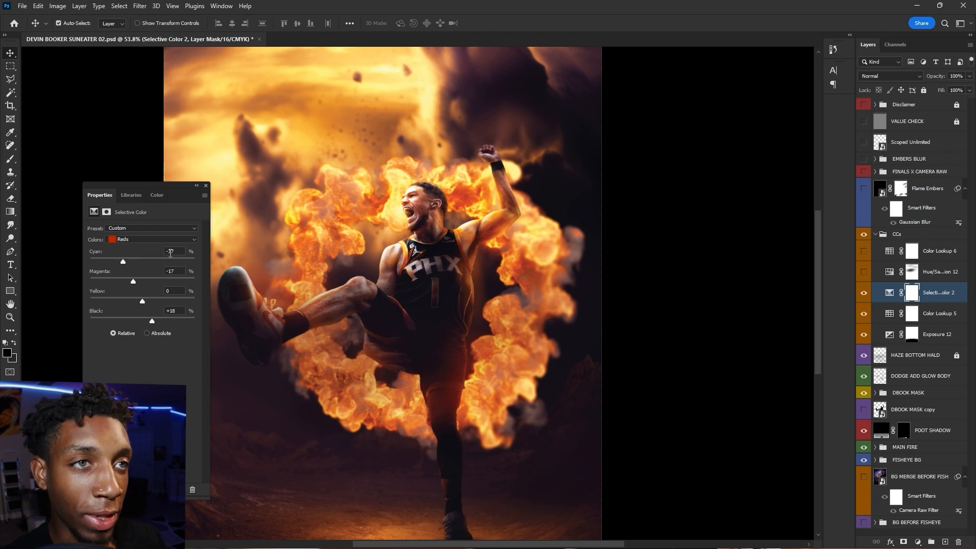
pyautogui.click(168, 240)
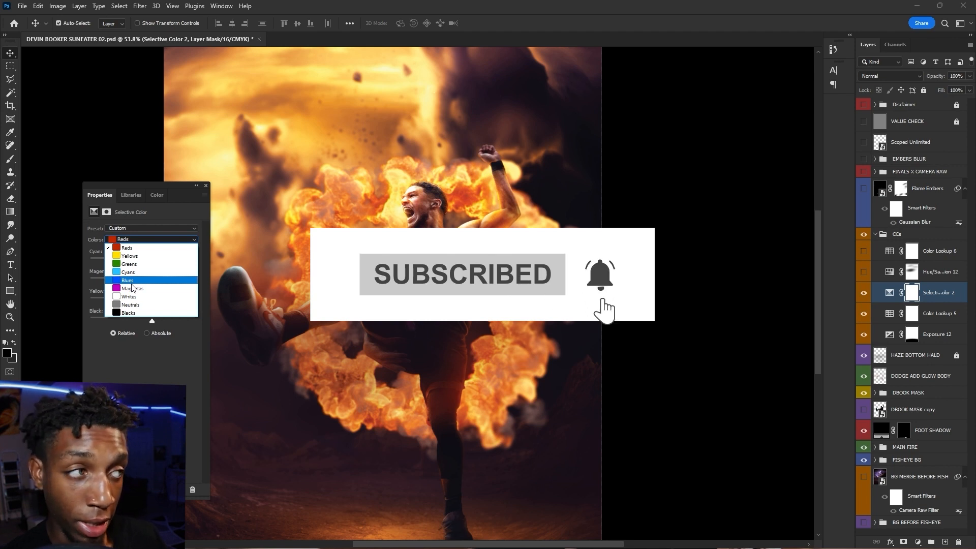
pyautogui.press('Escape')
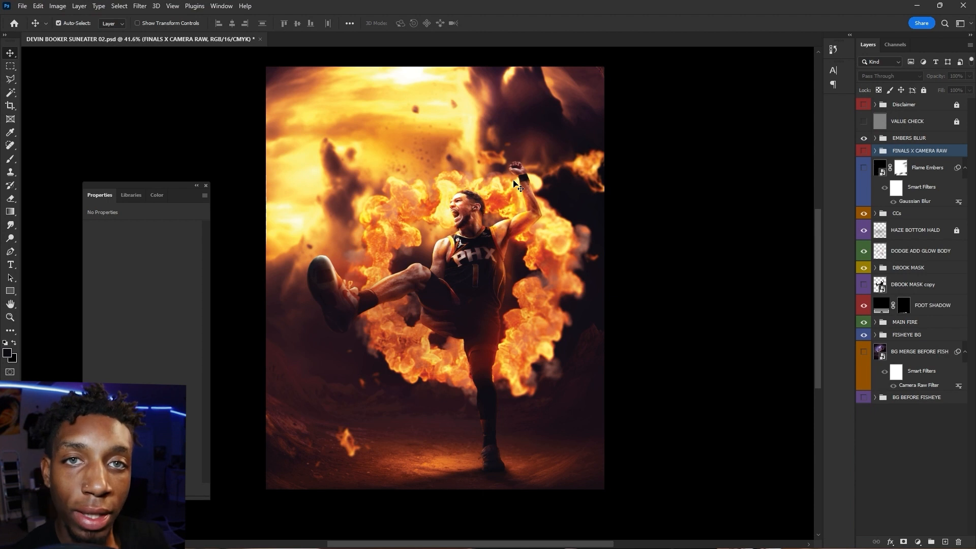
# Show the FINALS X CAMERA RAW group over the whole poster.
pyautogui.click(863, 151)
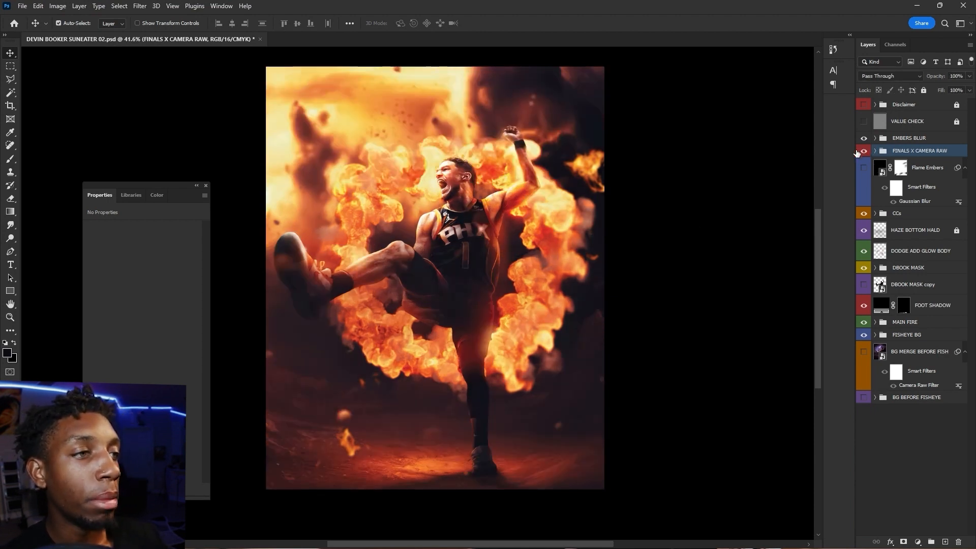